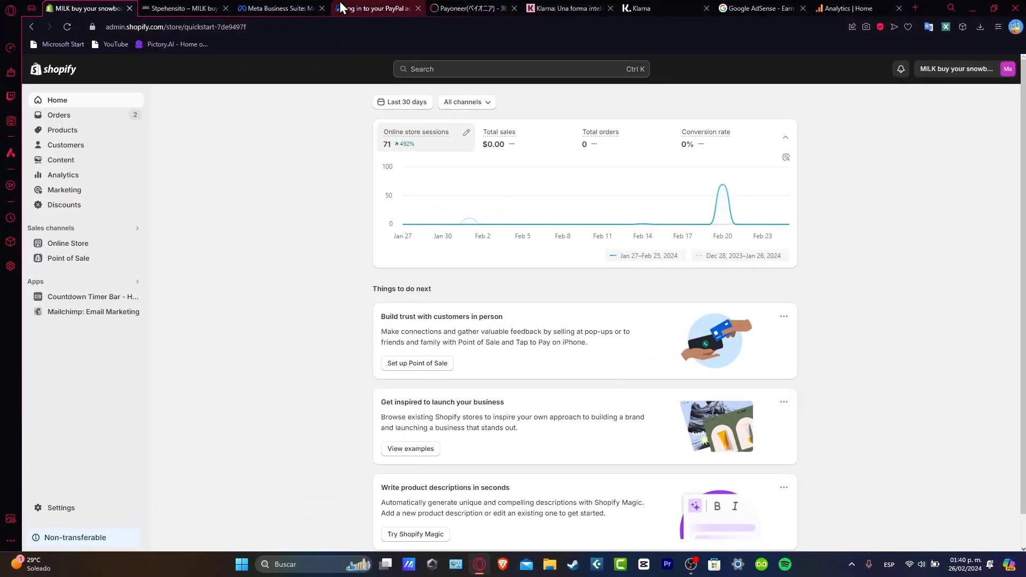
Leave the MILK Shopify admin Home dashboard for the Meta Business Suite tab
left_click(288, 8)
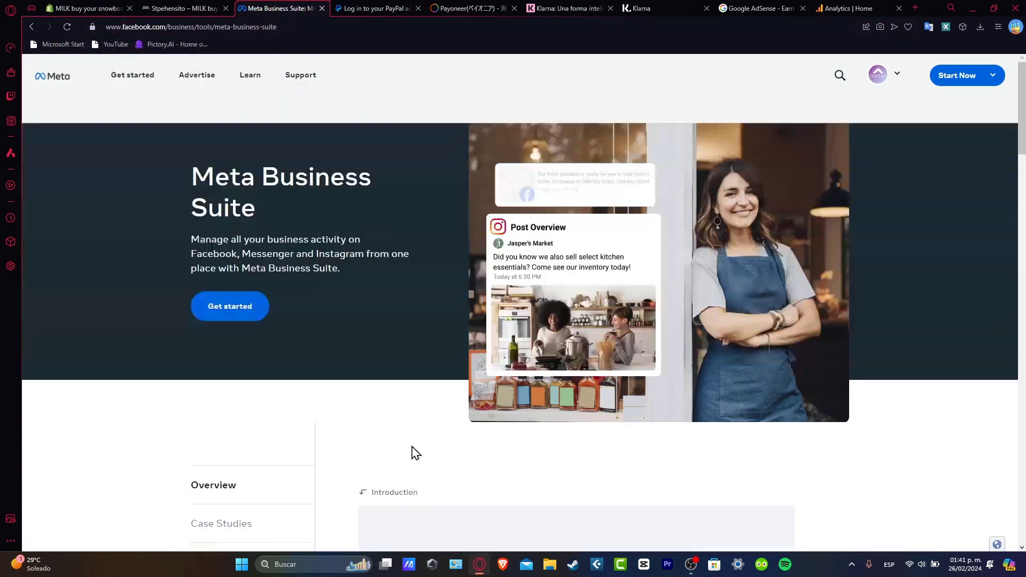
Get started with Meta Business Suite to load the Coysso page's Home dashboard
left_click(229, 316)
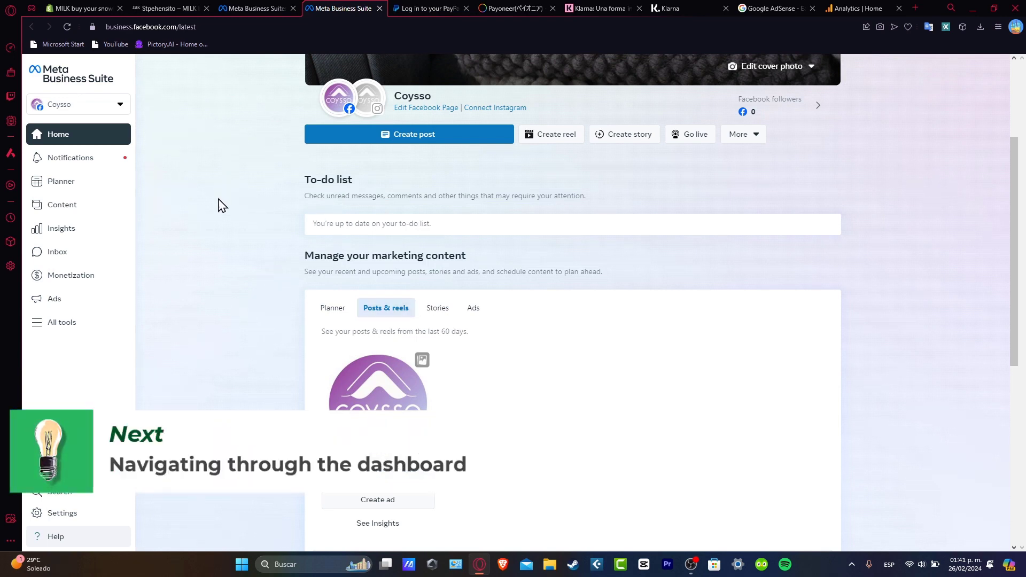
Show All tools in the Business Suite sidebar, grouped from Engage audience to Analyze
left_click(79, 327)
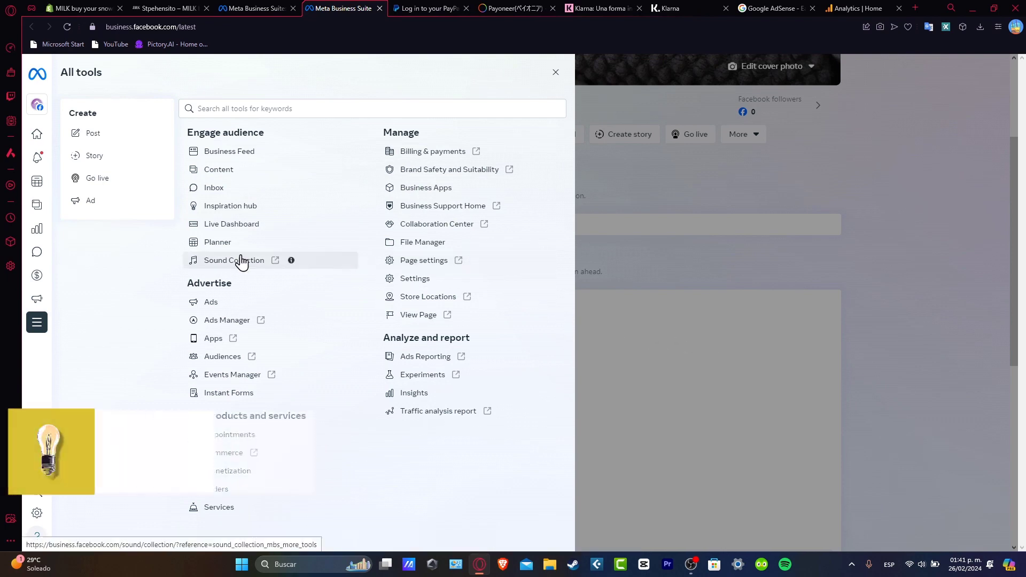
Launch Events Manager from the Advertise tools to see the two pixels' event counts
mouse_move(32, 329)
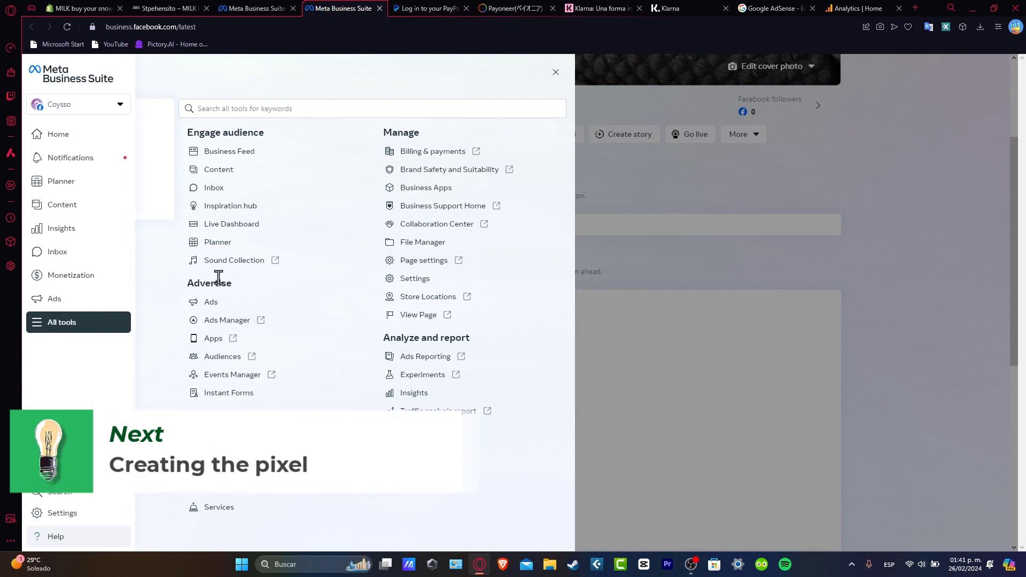
left_click(233, 376)
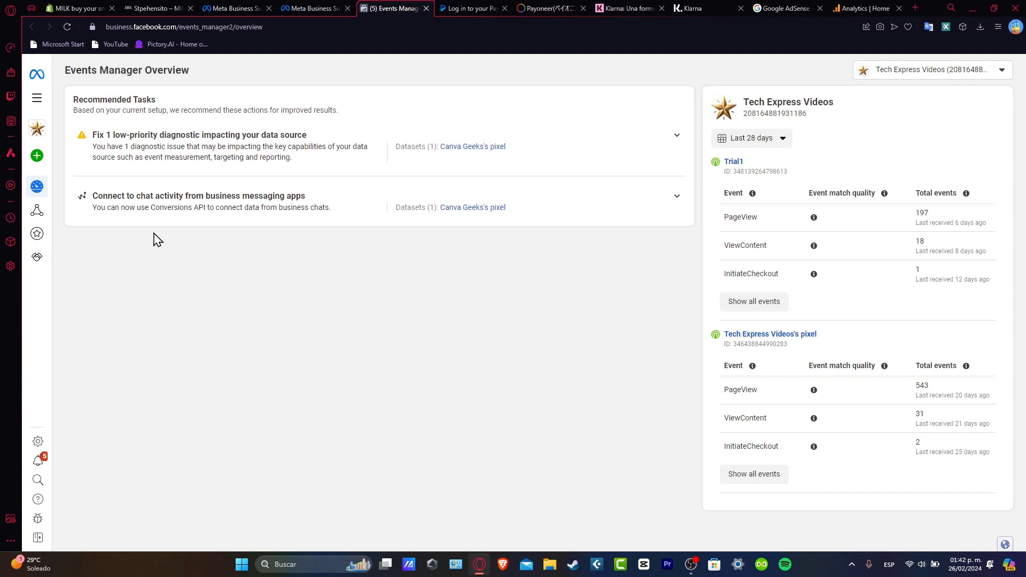
Cancel a new data source connection and view the Trial1 pixel on Data Sources
left_click(37, 155)
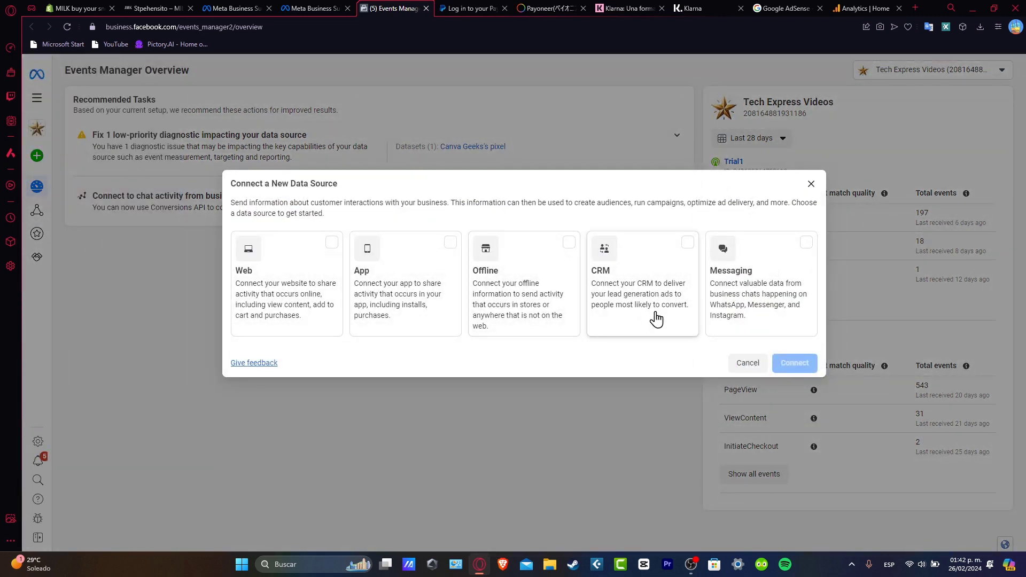
left_click(746, 363)
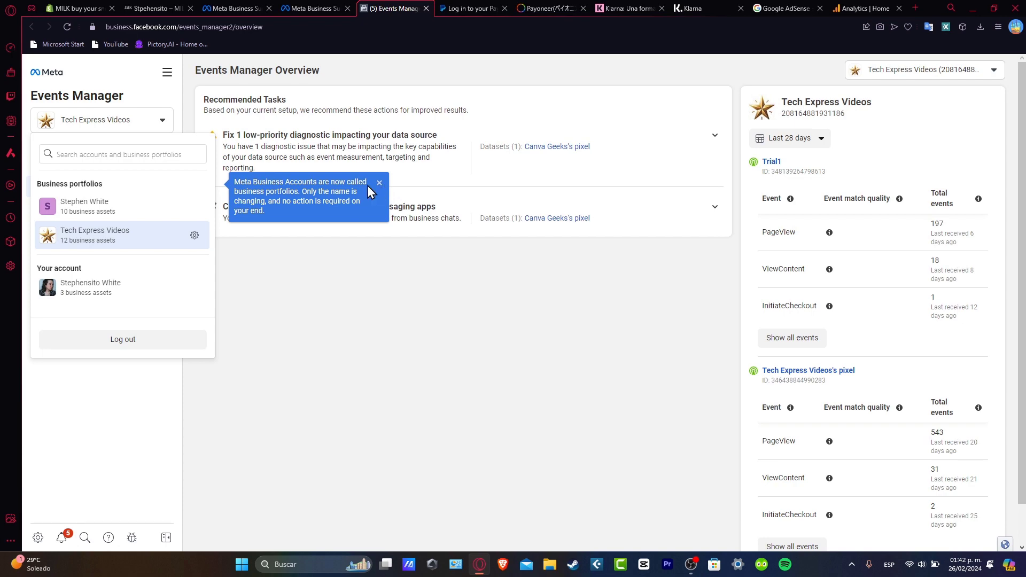
left_click(206, 240)
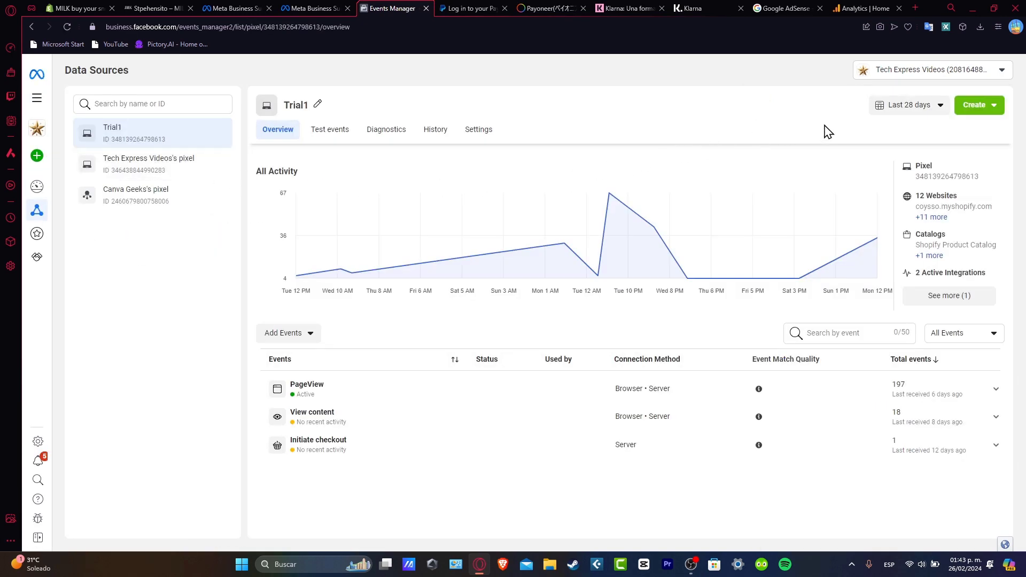
Try Create custom conversion from the Create menu, then return to the Shopify admin
left_click(985, 112)
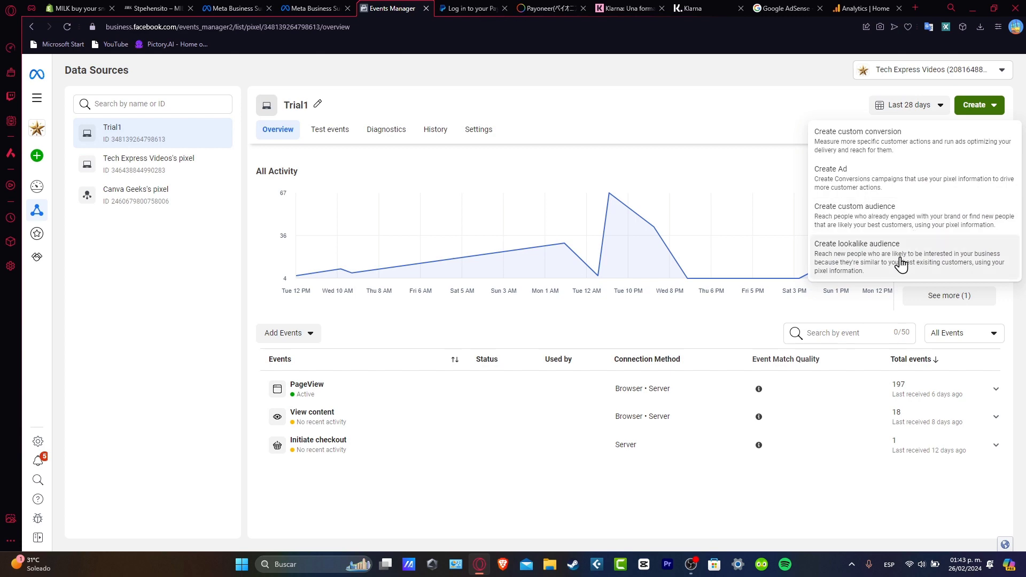
left_click(36, 156)
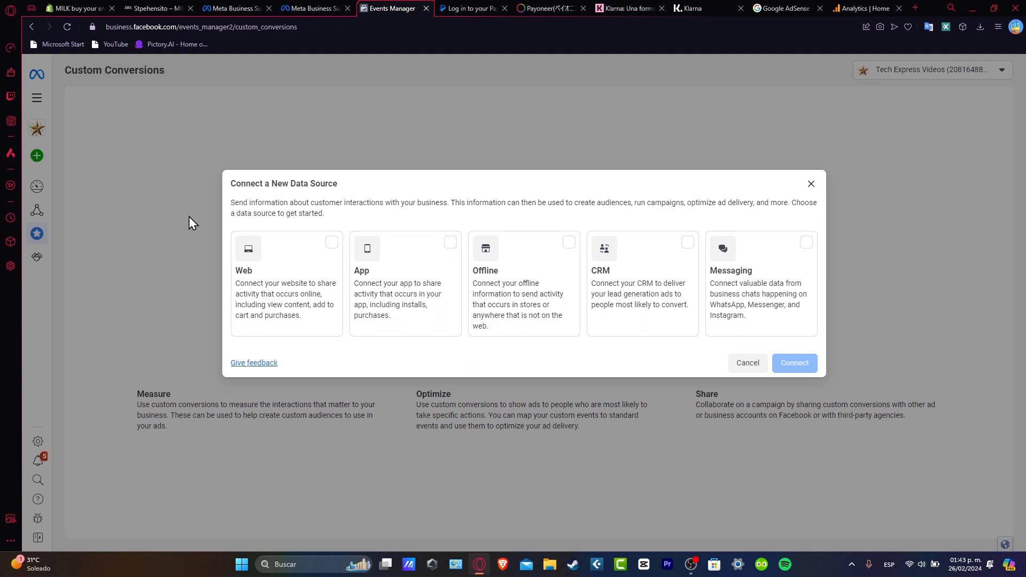
left_click(89, 6)
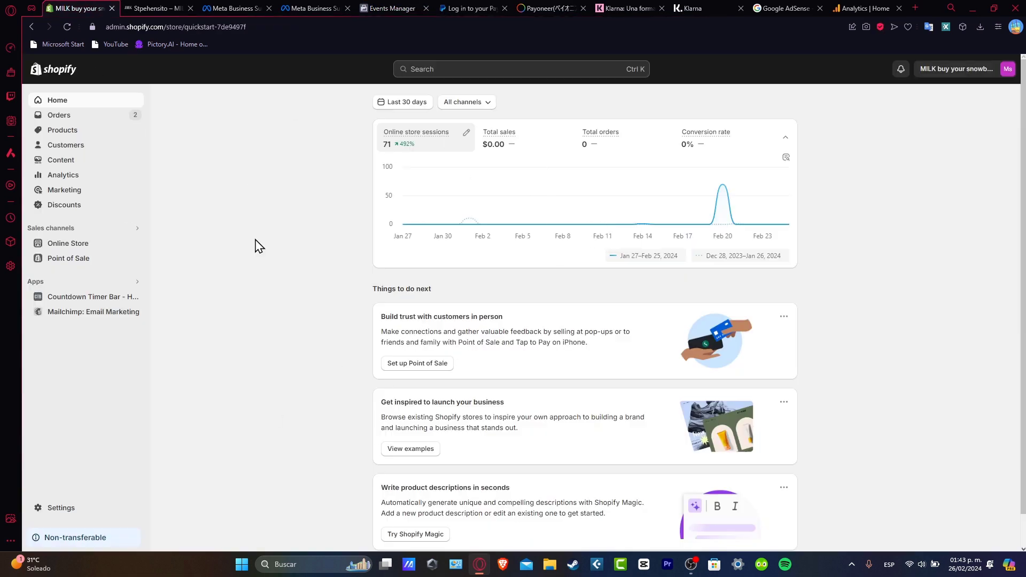
Connect a new Web data source and create it as the Shopify_MILK dataset
left_click(393, 7)
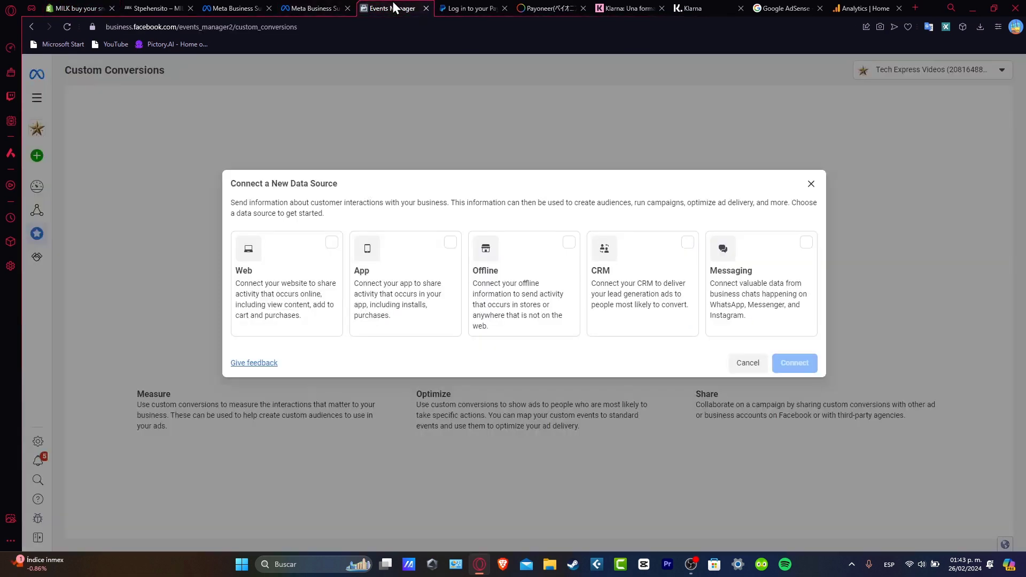
left_click(287, 258)
left_click(801, 363)
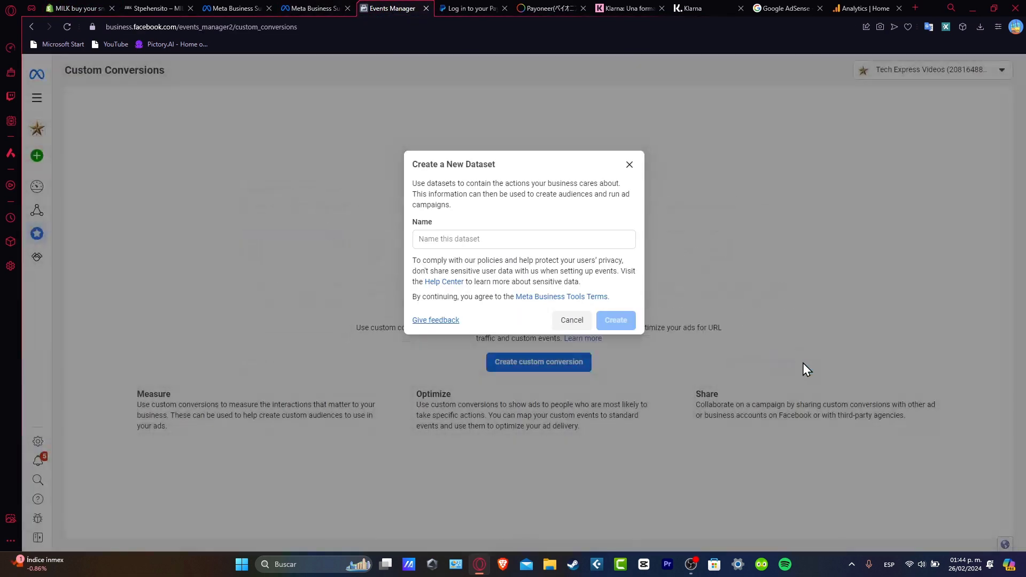
left_click(481, 238)
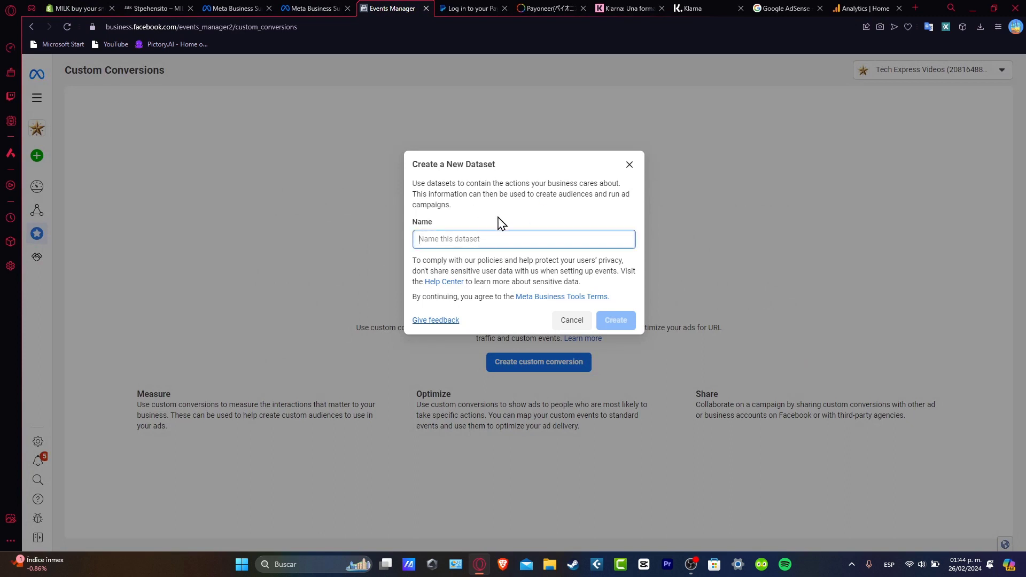
type("Shopify_MILK")
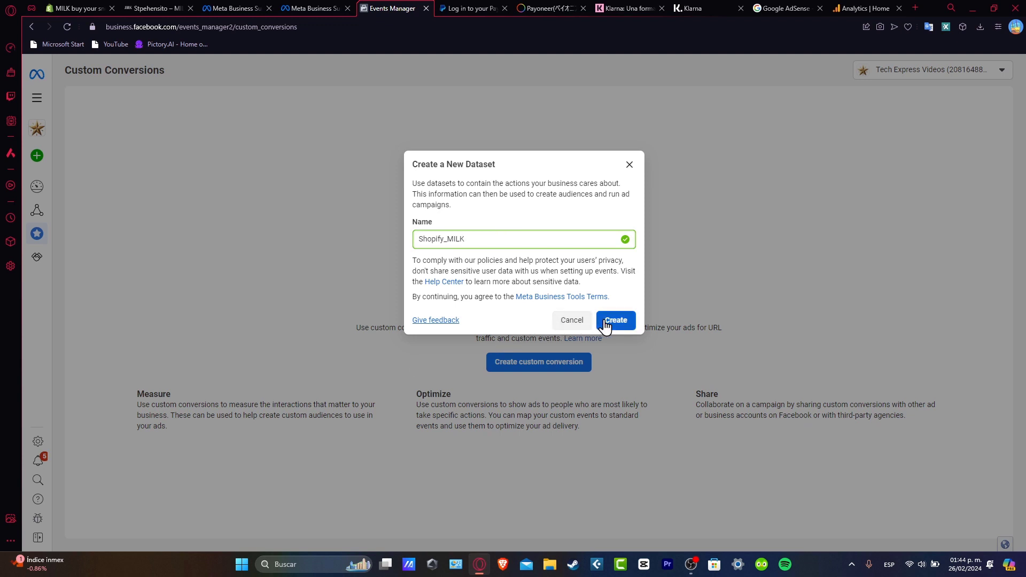
left_click(605, 320)
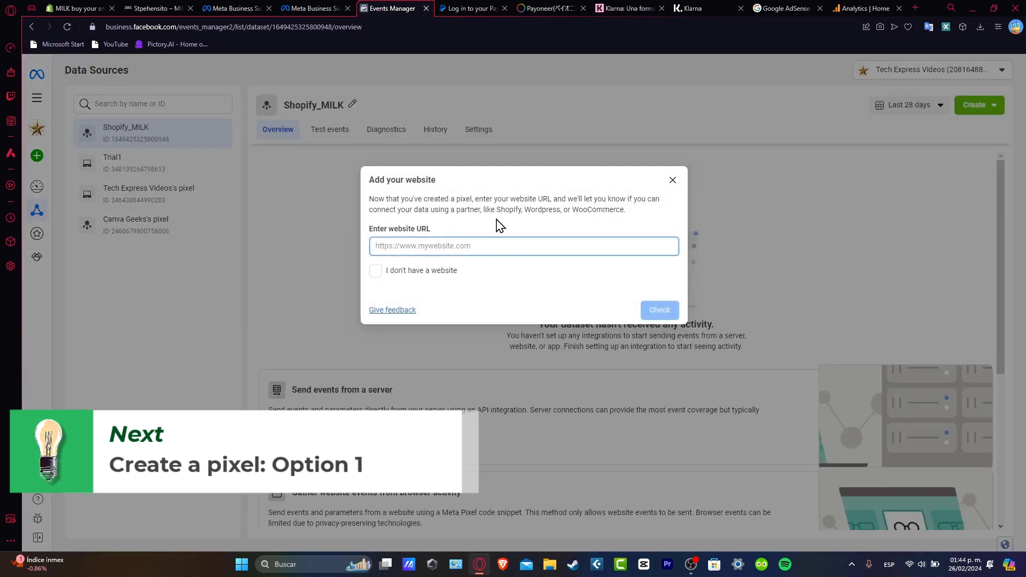
Set quickstart-7de9497f.myshopify.com as the dataset's website, verify it, and continue
left_click(467, 246)
left_click(155, 7)
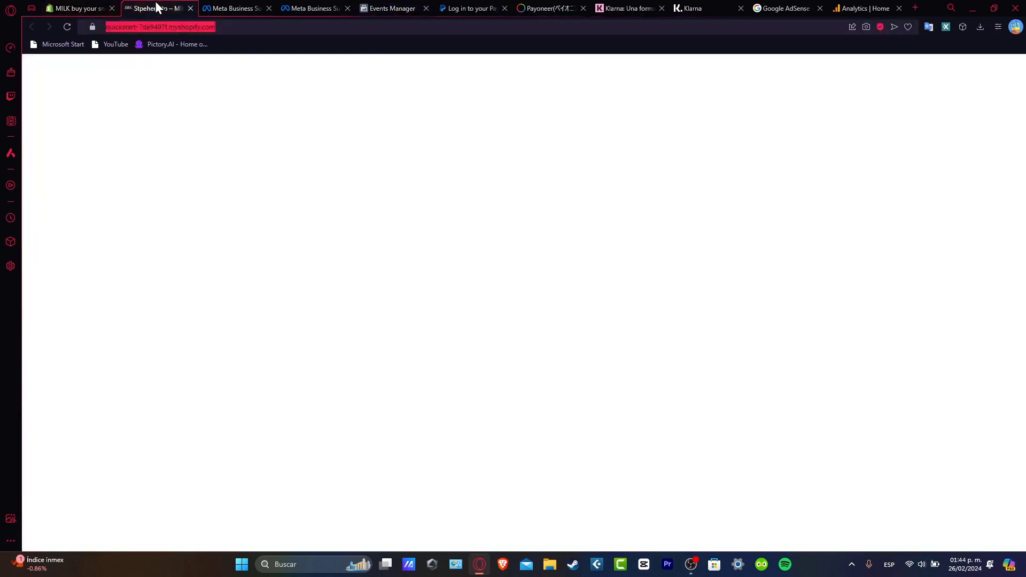
left_click(377, 6)
type("https://quickstart-7de9497f.myshopify.com")
left_click(670, 318)
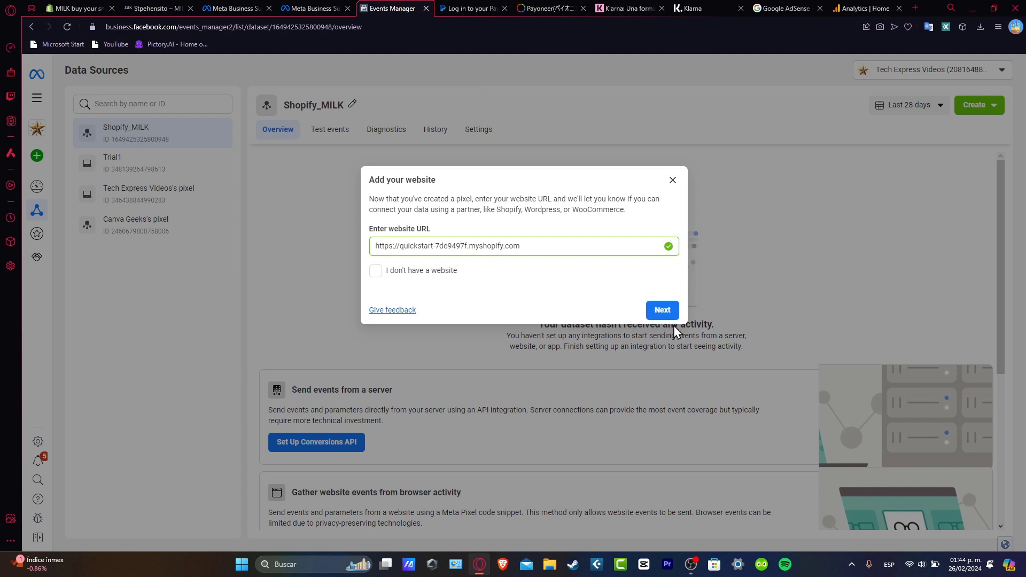
left_click(662, 311)
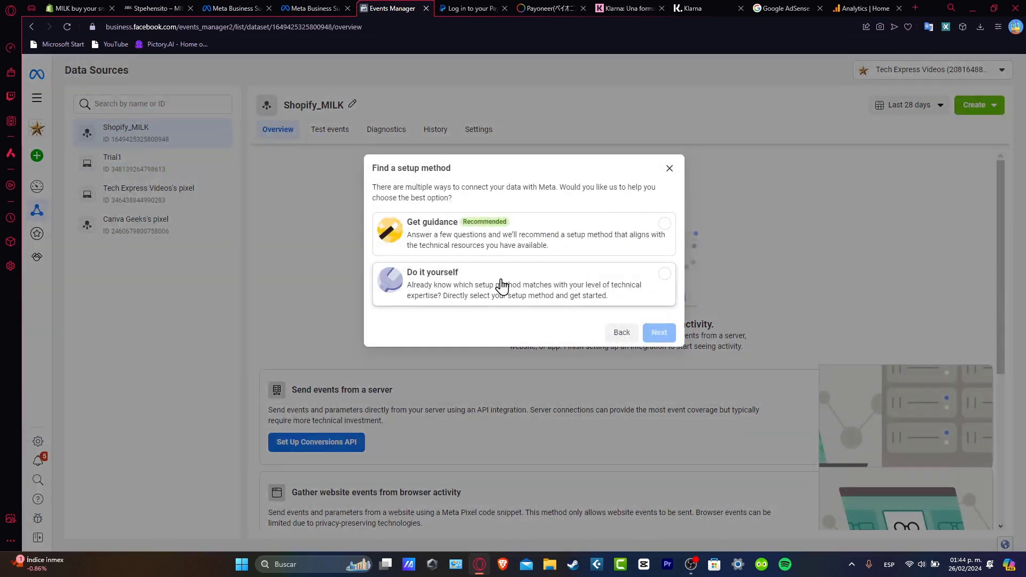
Choose guided setup with an uncertain ad budget, then select the Shopify partner integration
left_click_drag(434, 187, 638, 185)
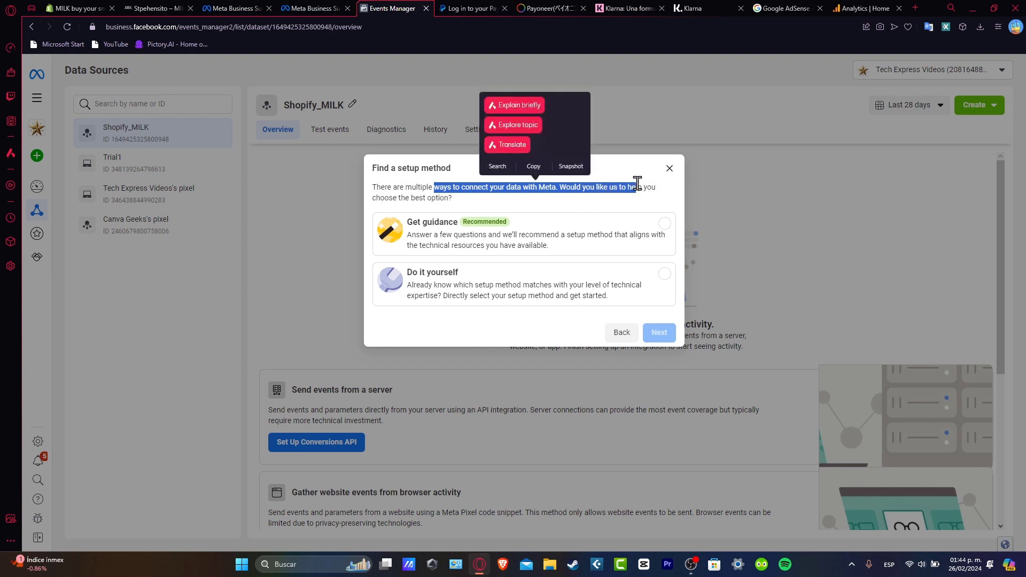
left_click(540, 236)
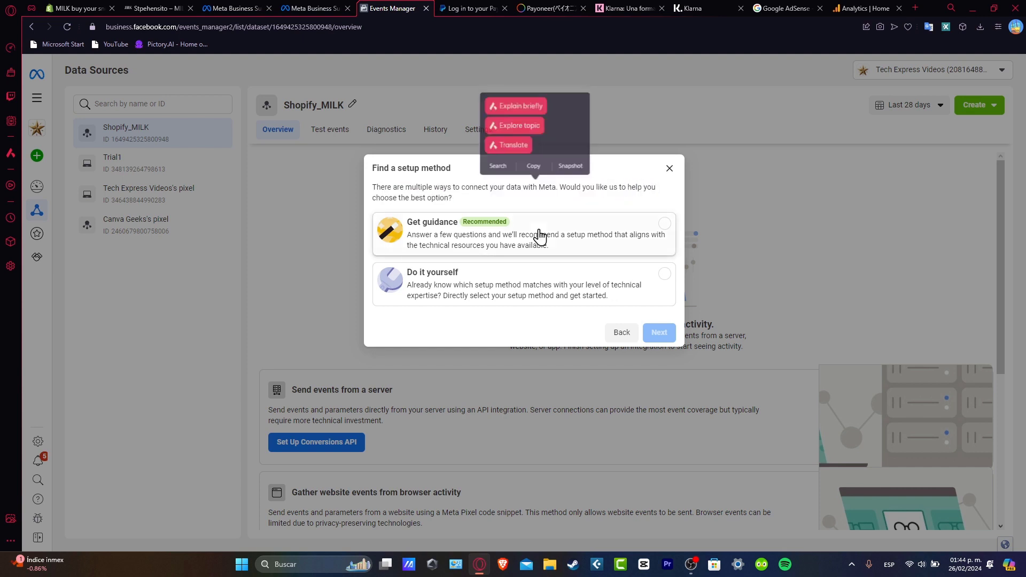
left_click(659, 332)
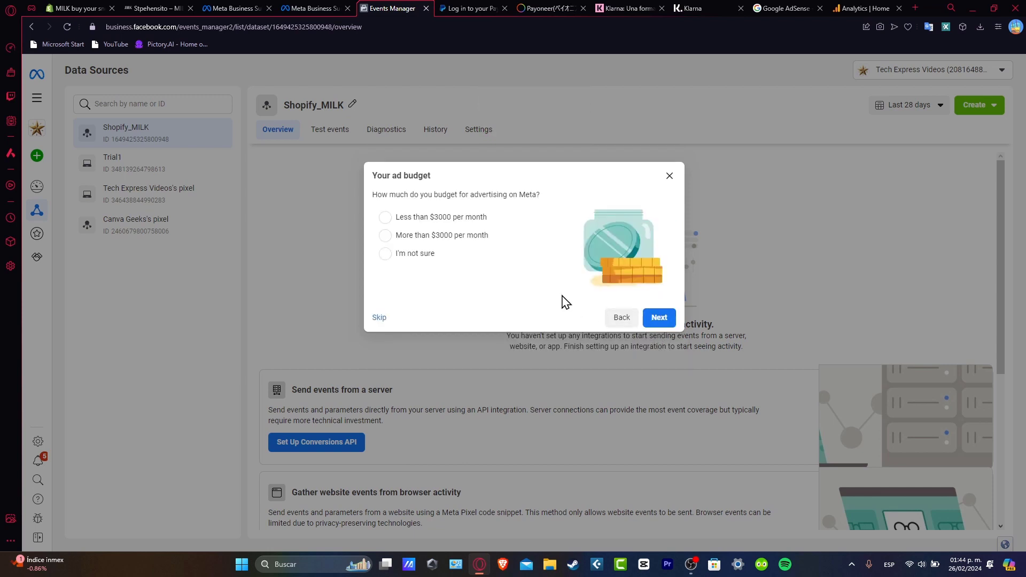
left_click(419, 253)
left_click(659, 318)
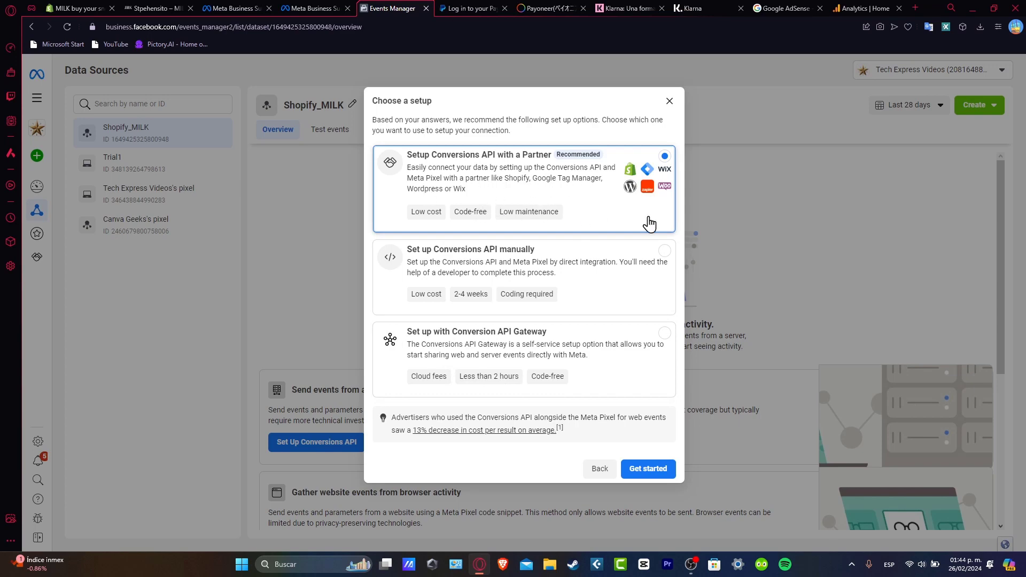
left_click(649, 469)
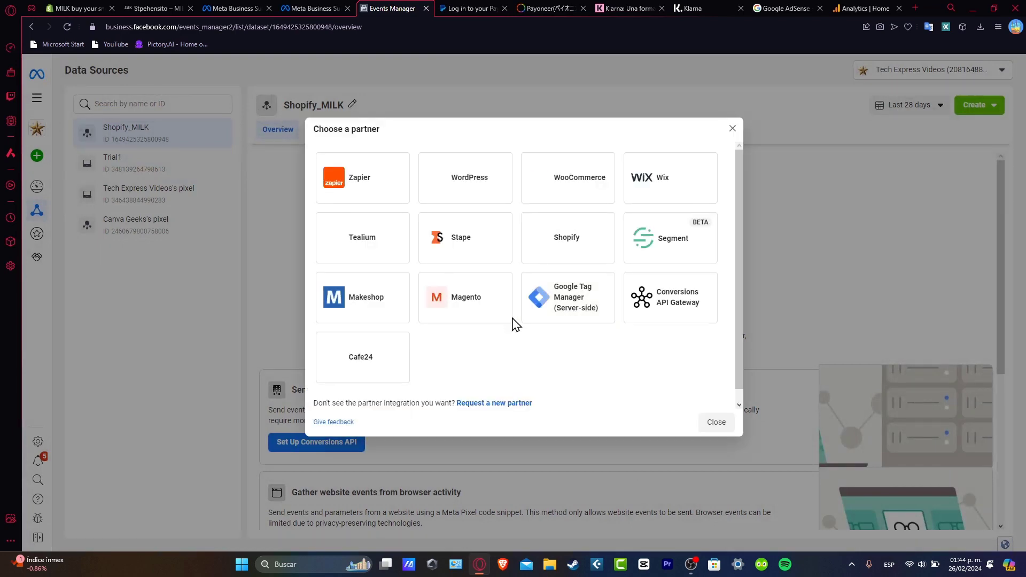
left_click(566, 243)
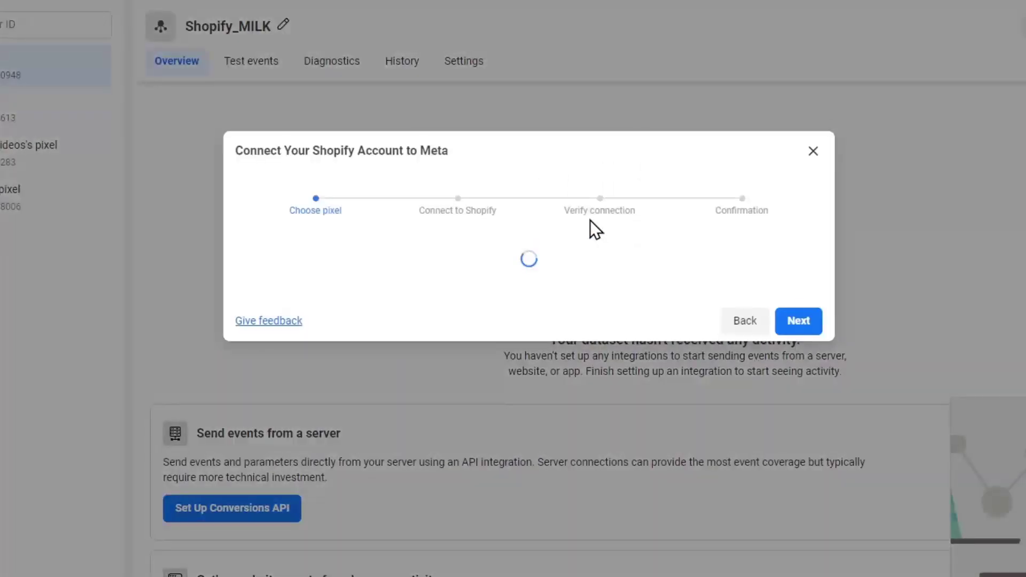
Skip the existing pixels in Choose pixel and begin creating a new pixel instead
left_click(401, 282)
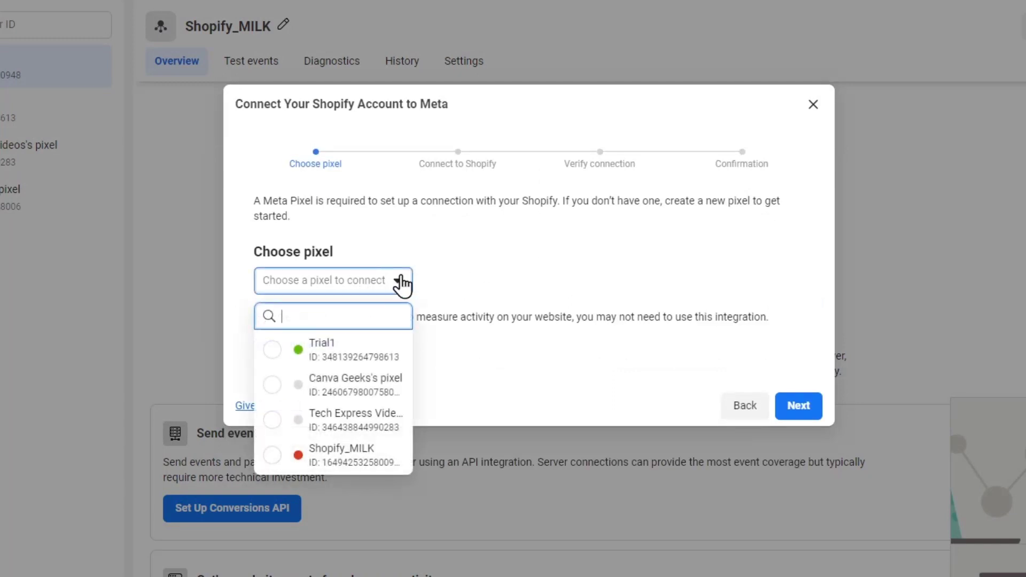
left_click(457, 255)
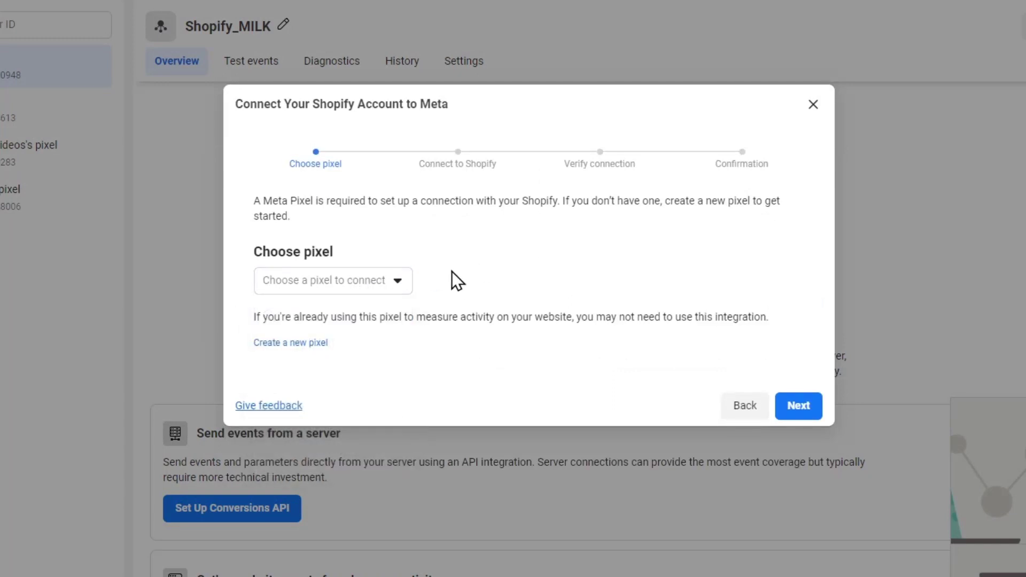
left_click(283, 343)
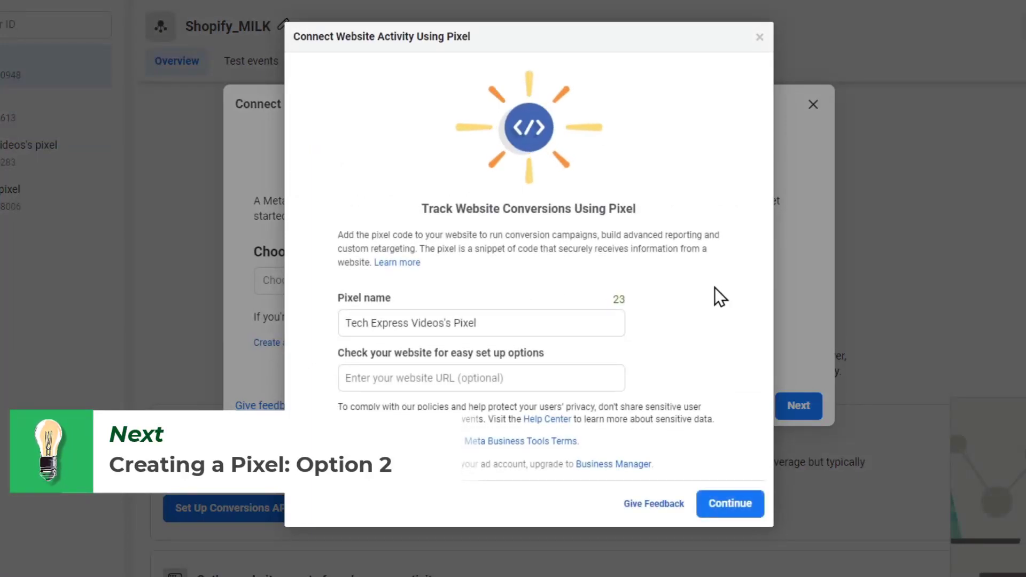
Create a pixel named MILK_Shopify for the quickstart-7de9497f.myshopify.com store website
left_click_drag(532, 323, 345, 320)
type("Mil")
key("BackSpace")
key("BackSpace")
key("BackSpace")
type("MiLK_")
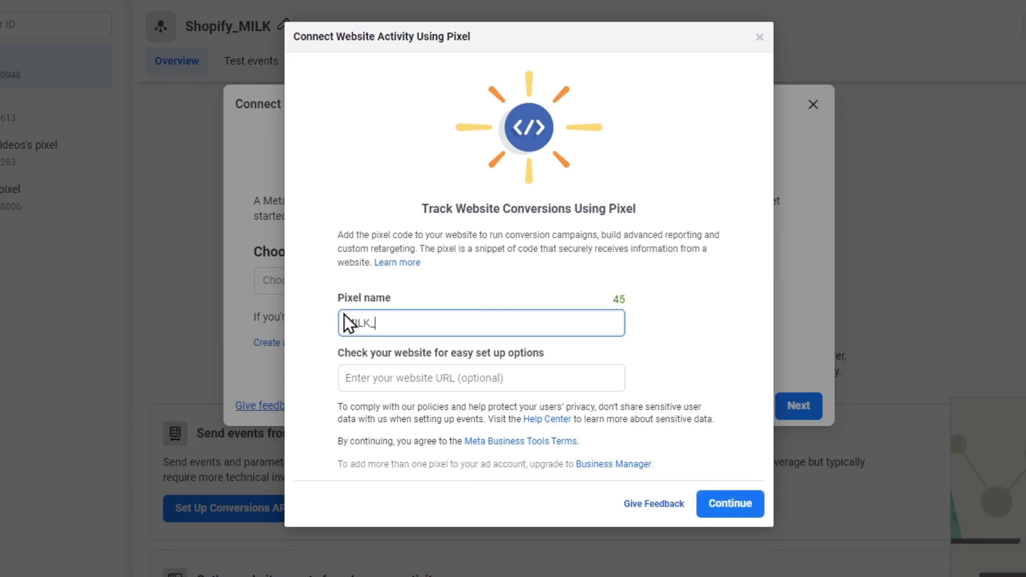
type("Shopify")
left_click(543, 376)
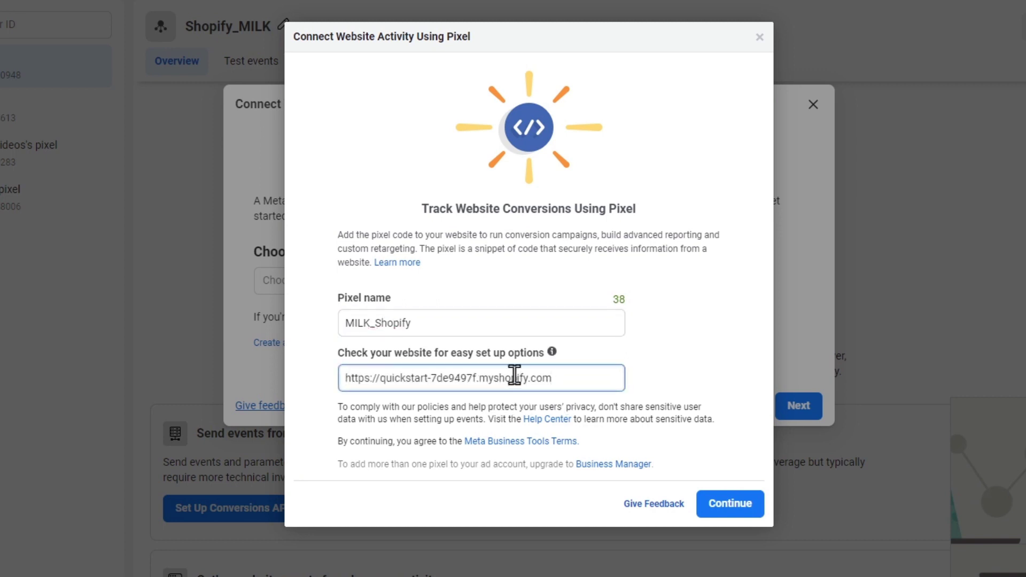
left_click(697, 436)
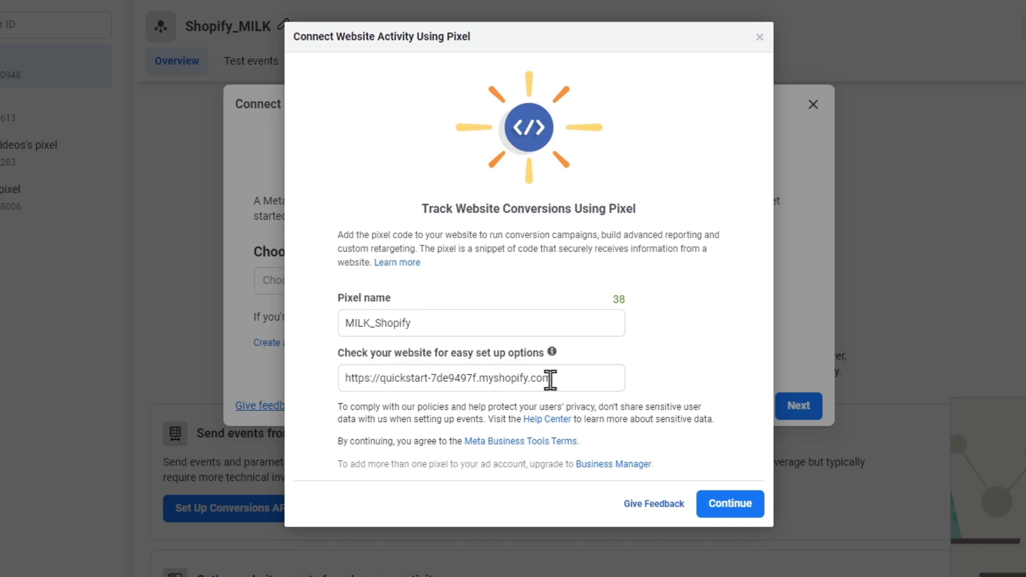
left_click(747, 514)
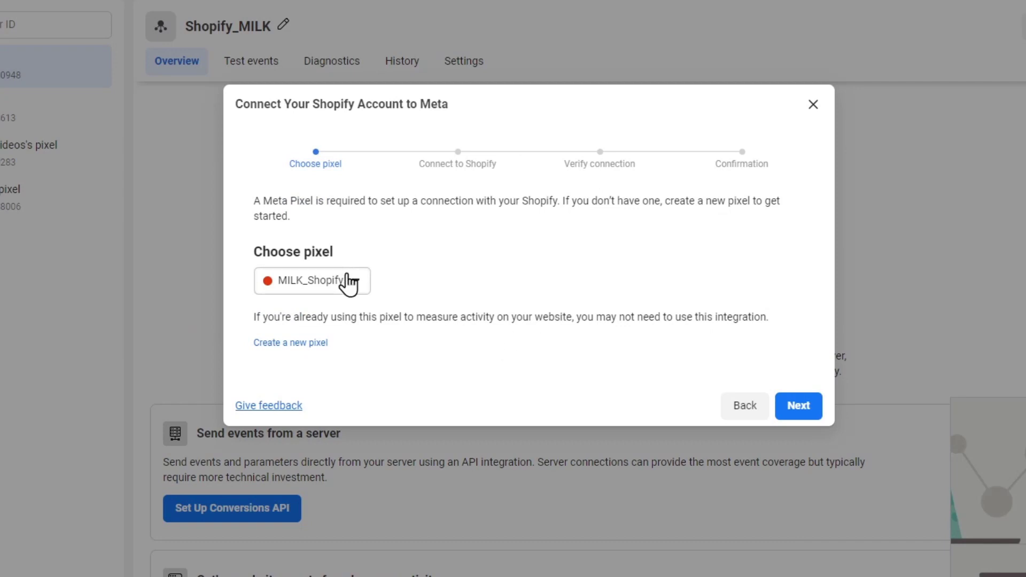
Choose MILK_Shopify as the pixel and continue to the Connect to Shopify step
left_click(354, 289)
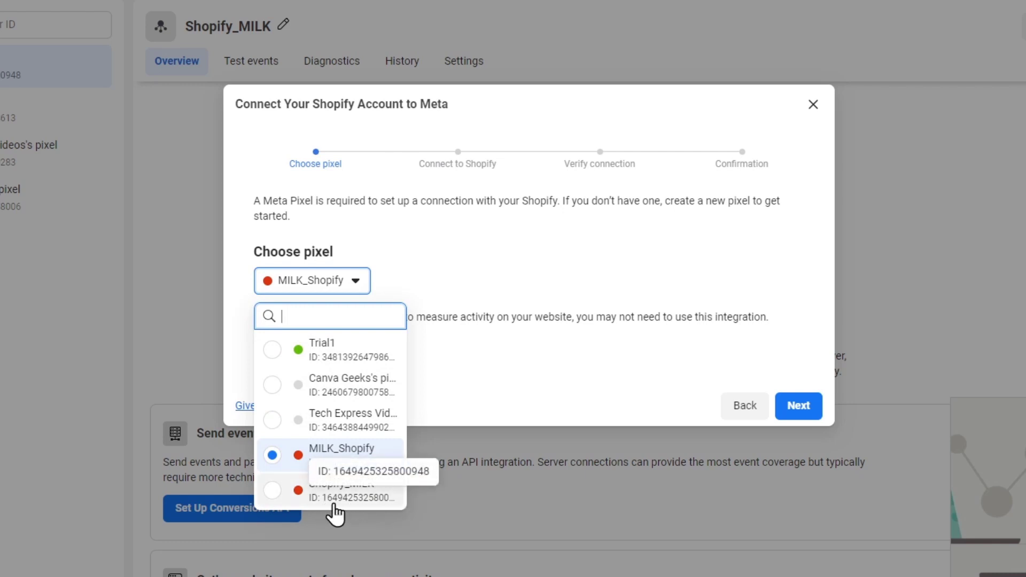
left_click(484, 262)
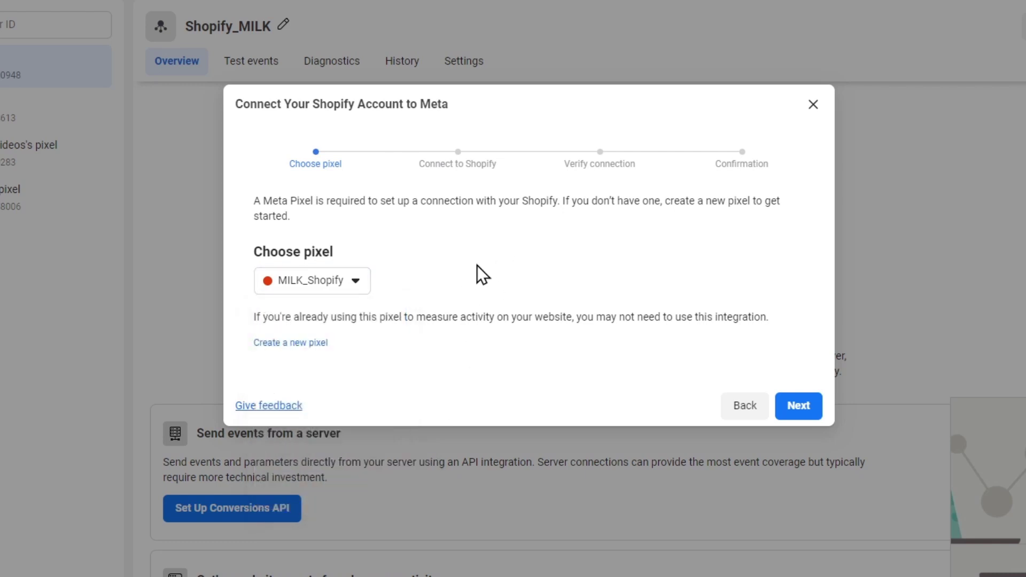
left_click_drag(286, 316, 778, 325)
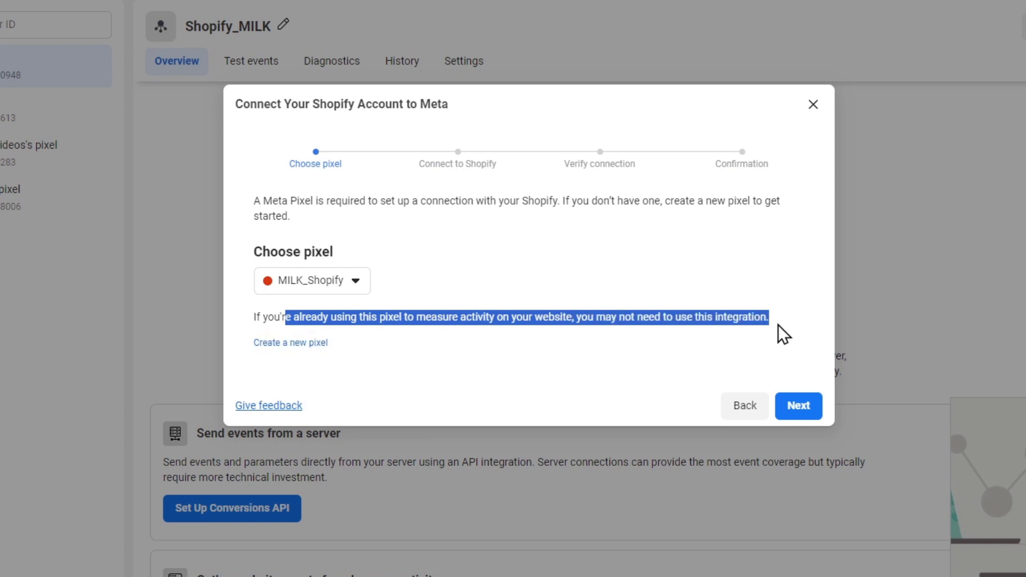
left_click(790, 325)
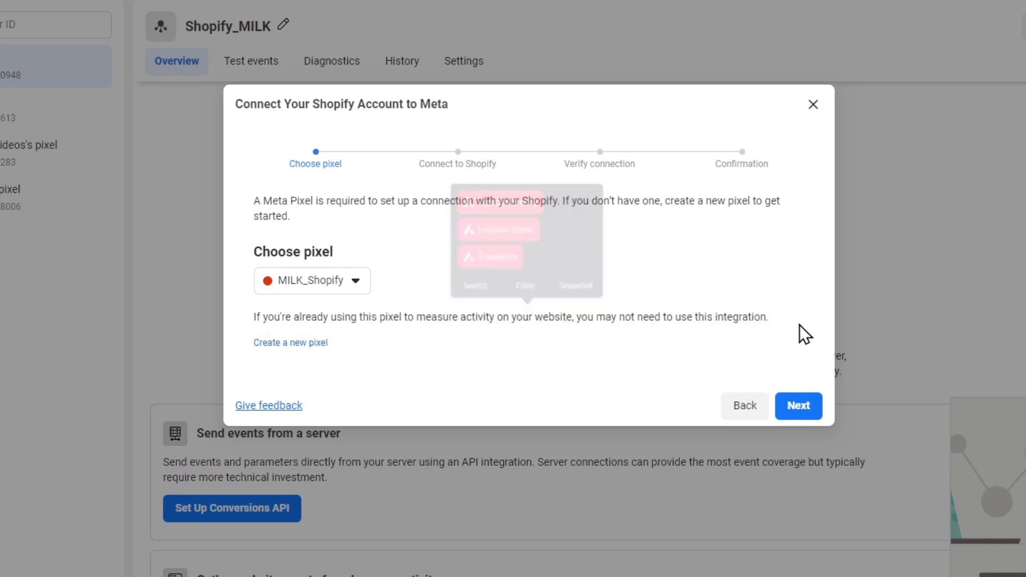
left_click(320, 289)
left_click(624, 298)
left_click(791, 413)
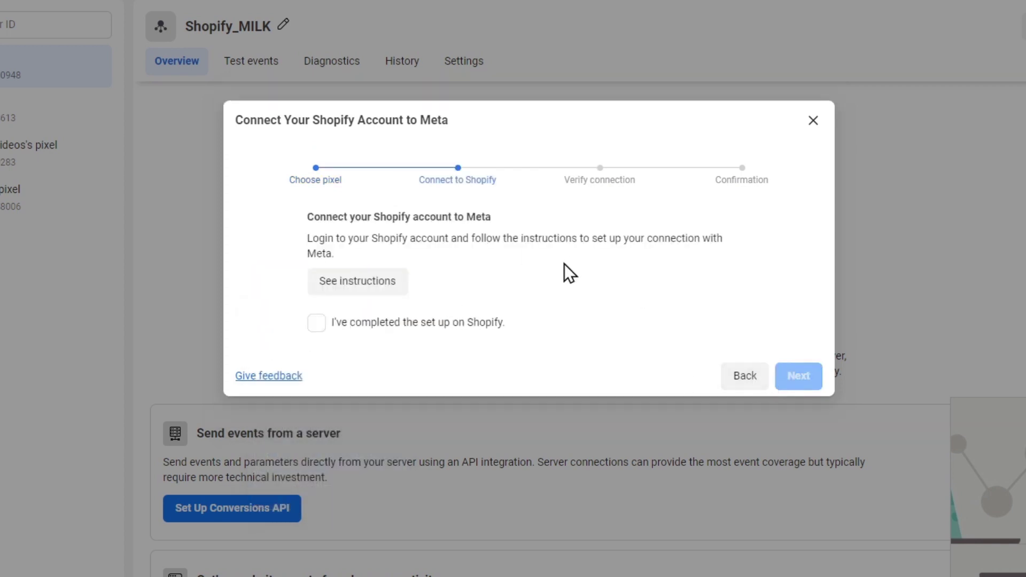
Confirm the Shopify setup is complete, paste the store URL, and send test traffic
left_click(406, 323)
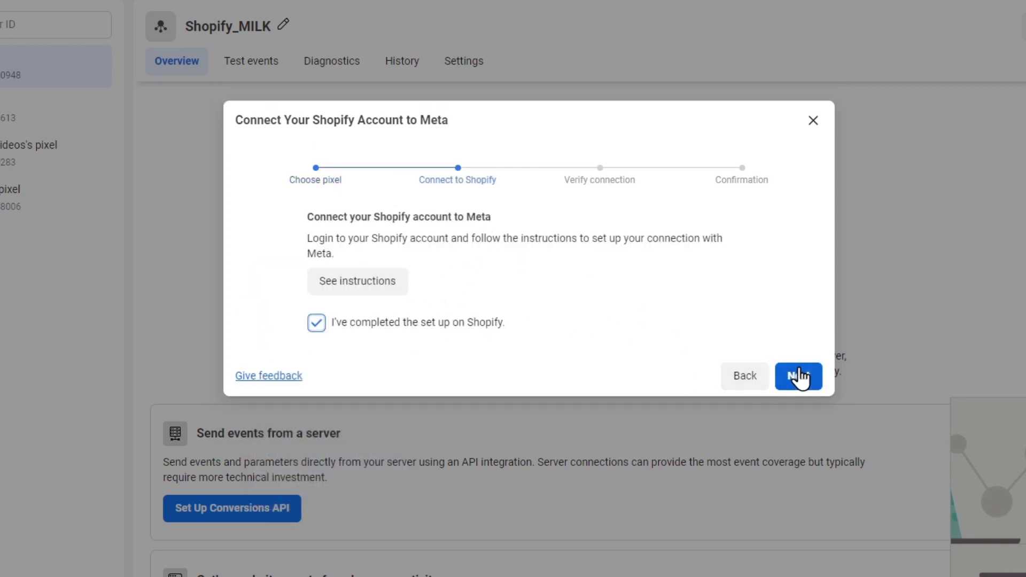
left_click(796, 376)
left_click(568, 333)
type("https://quickstart-7ce9497f.myshopify.com")
left_click(705, 335)
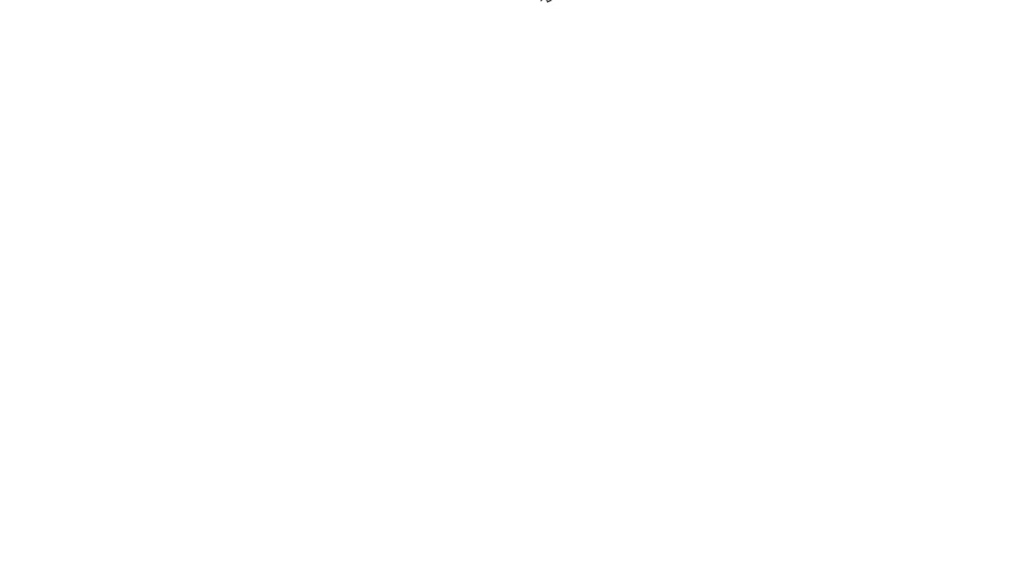
Return to the Events Manager tab and close the Connect Shopify dialog
scroll(653, 279, "down", 5)
scroll(656, 271, "down", 5)
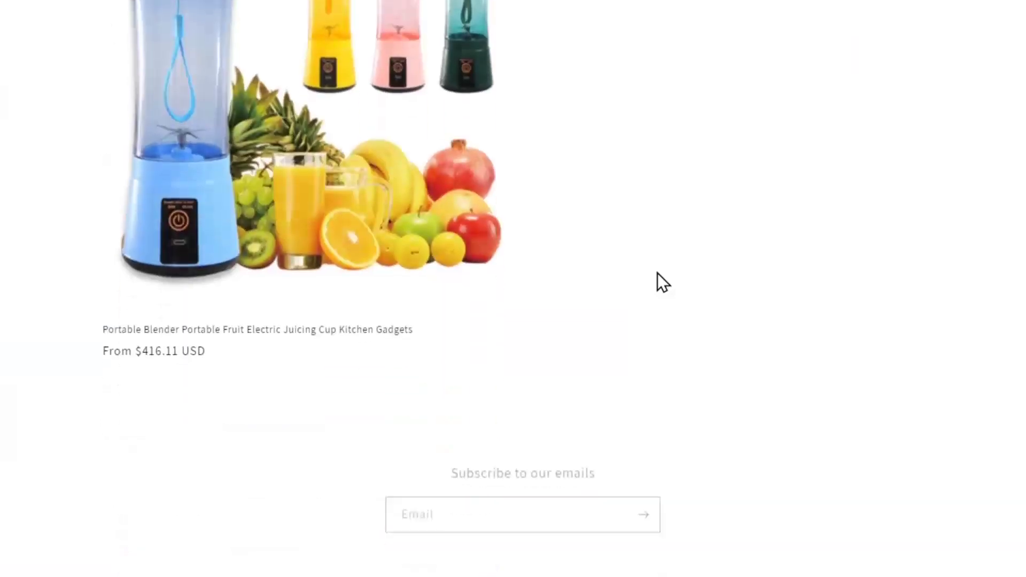
scroll(658, 274, "up", 10)
key("ctrl+w")
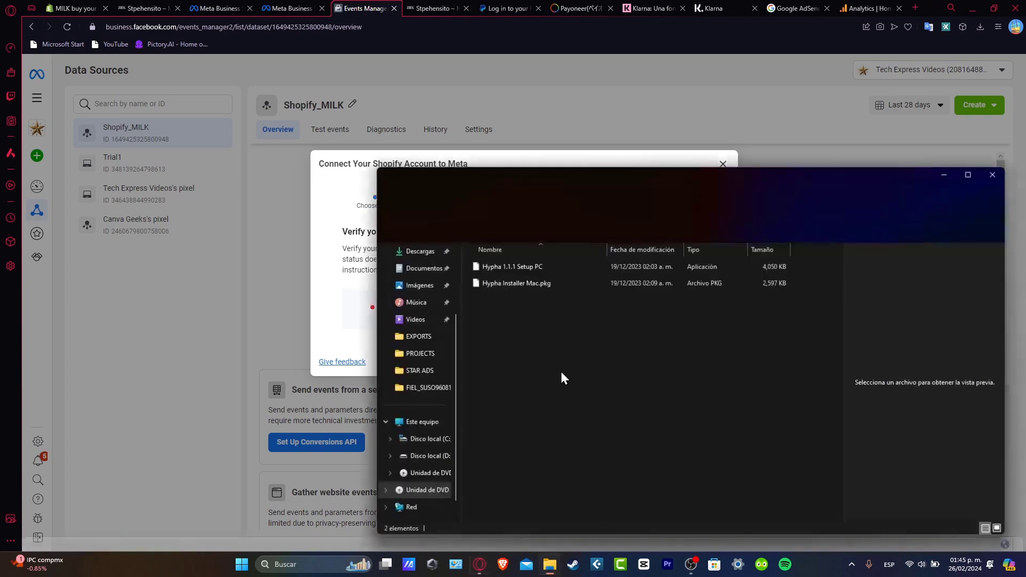
left_click(556, 156)
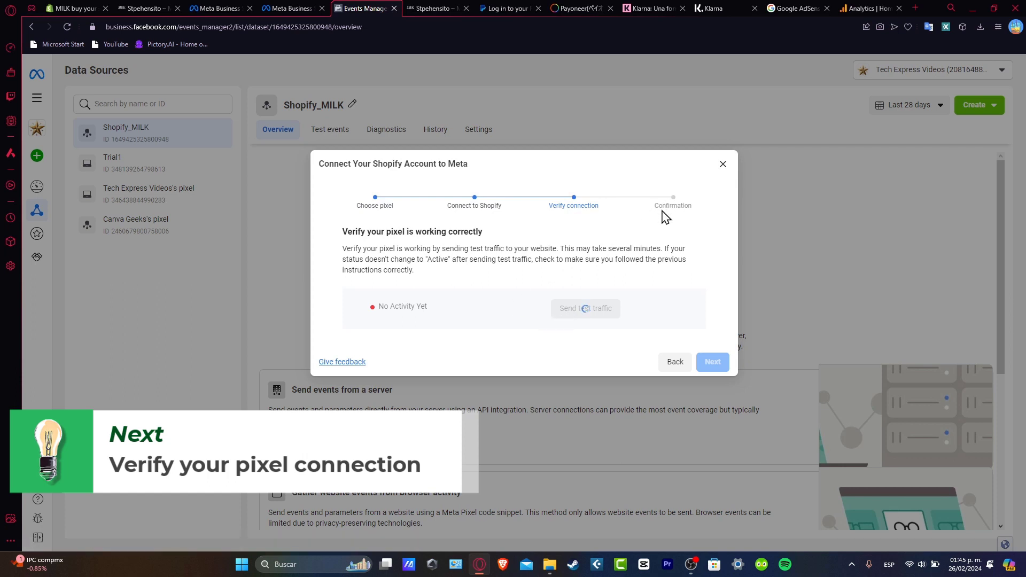
left_click(723, 164)
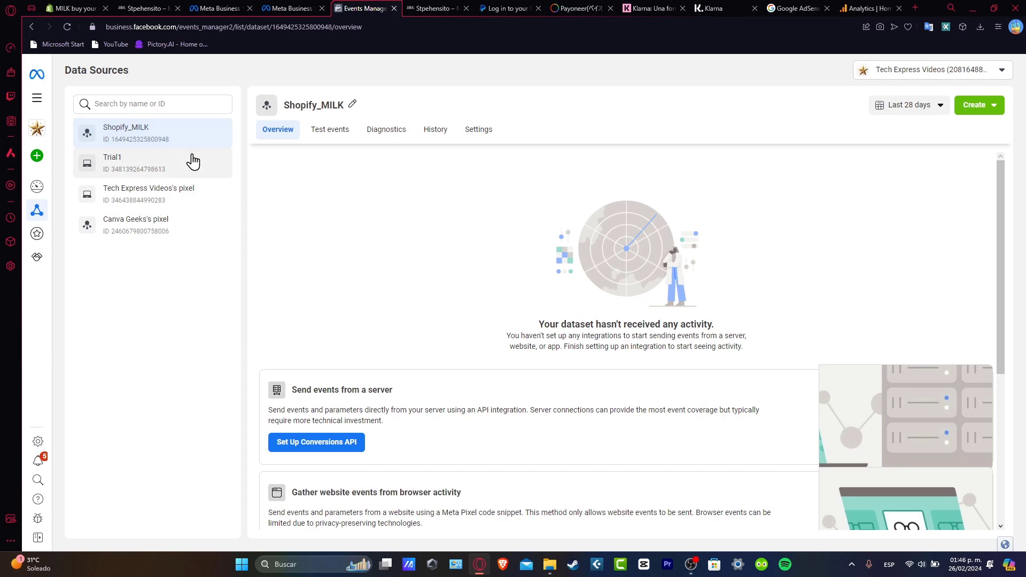
Open the Trial1 pixel, expand its PageView event, and switch to the MILK store tab
scroll(588, 332, "down", 5)
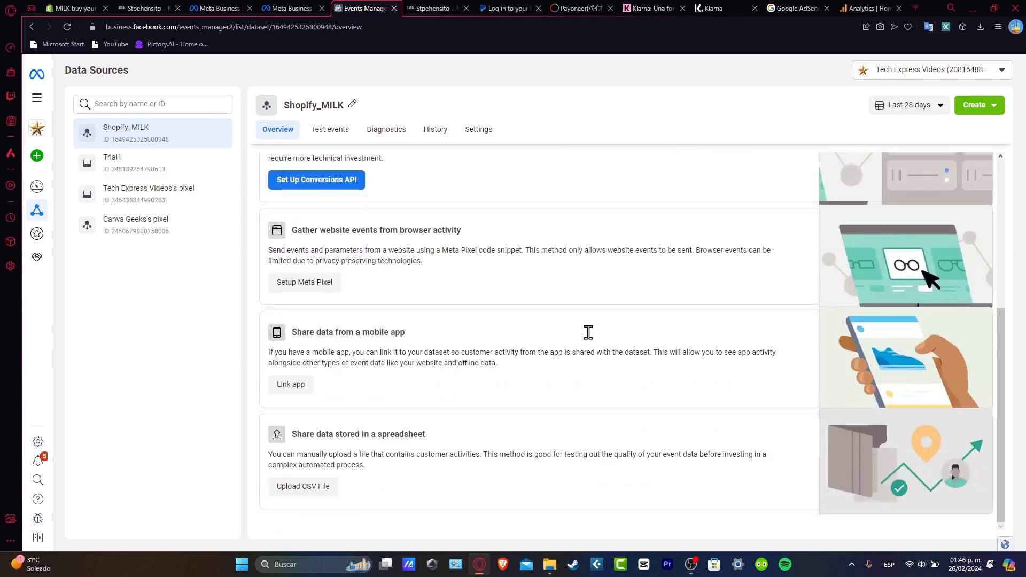
left_click(156, 170)
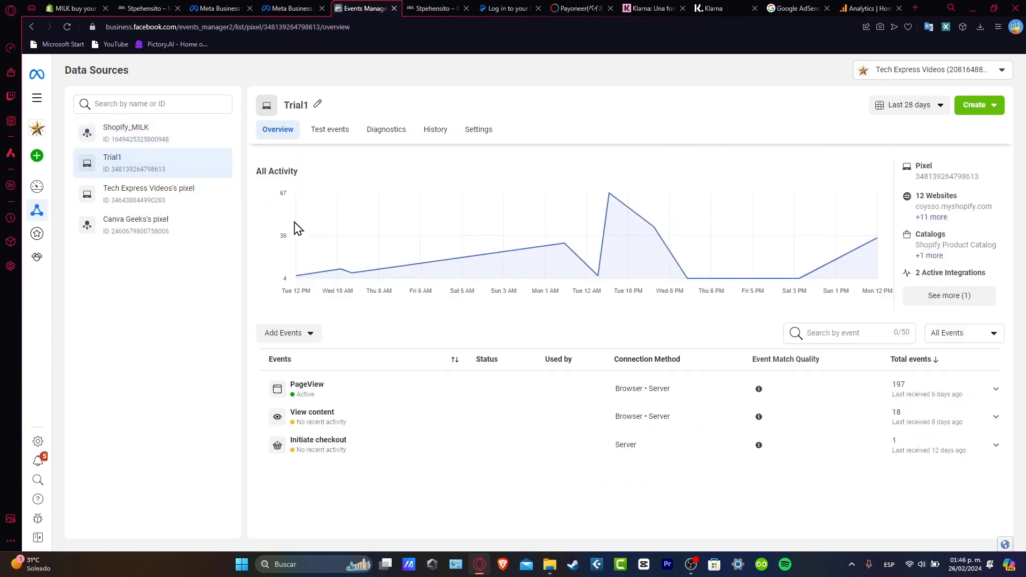
left_click(337, 402)
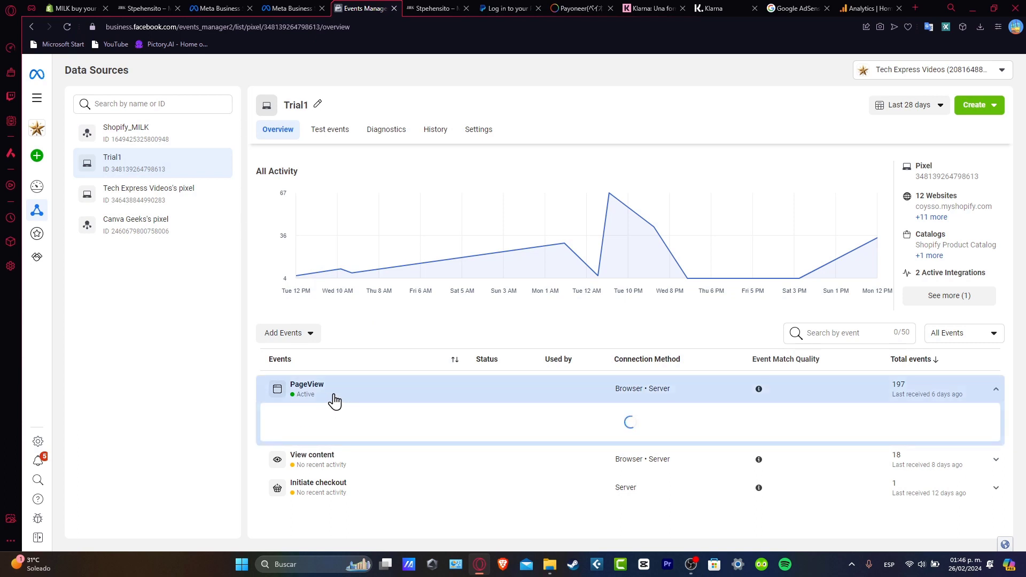
scroll(757, 359, "down", 3)
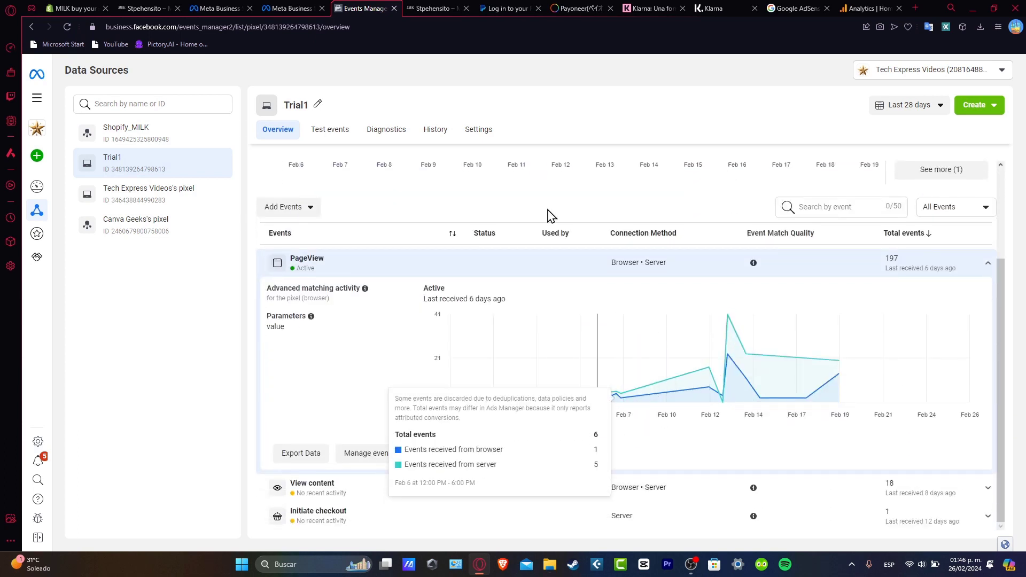
left_click(436, 7)
scroll(705, 355, "down", 15)
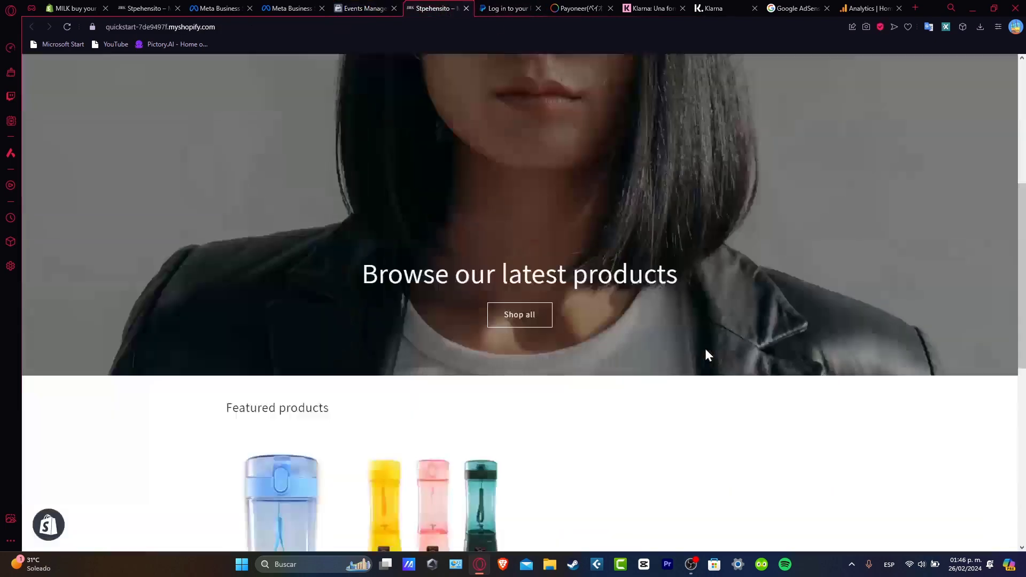
Open the Portable Blender product from the Catalog's Winter collection
scroll(592, 329, "up", 15)
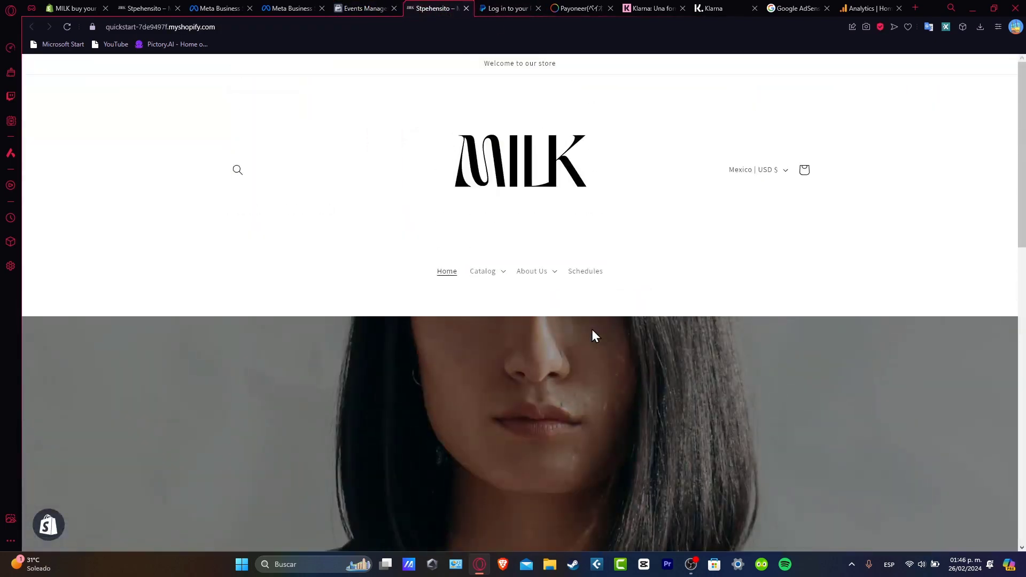
left_click(500, 274)
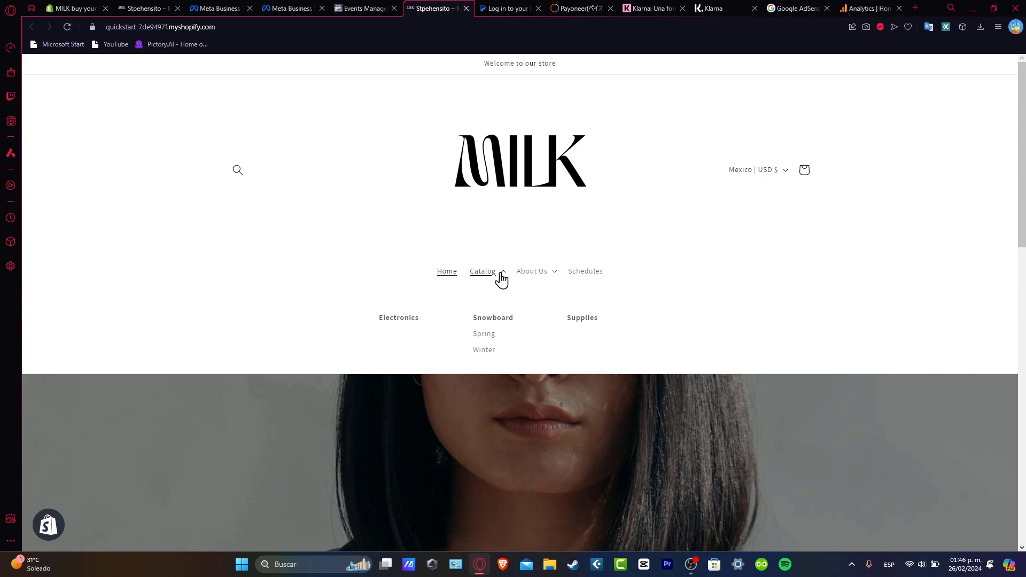
left_click(486, 352)
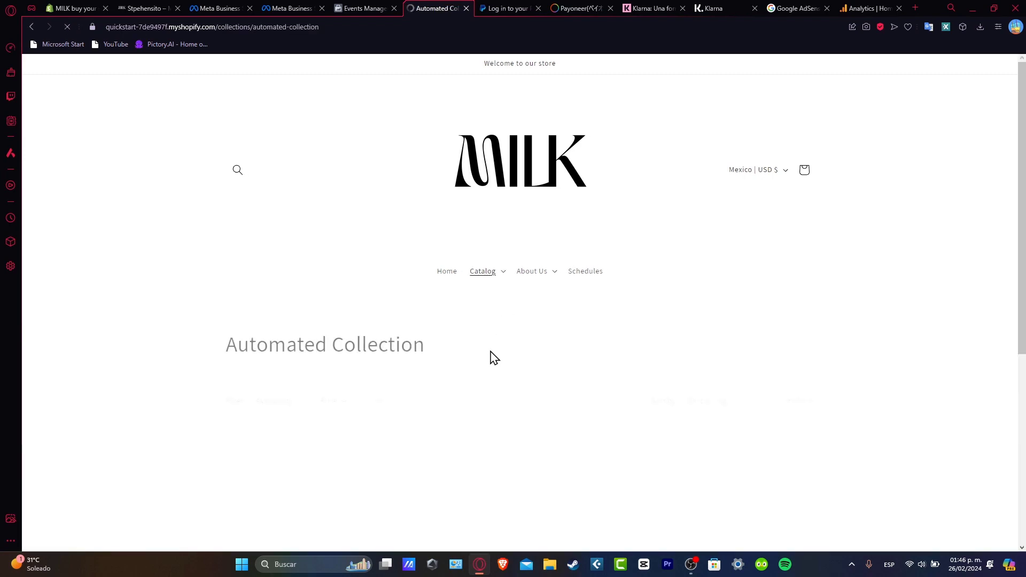
scroll(490, 357, "down", 3)
left_click(425, 323)
Add the Portable Blender to the cart with a colour option, then return to Events Manager
scroll(749, 422, "down", 10)
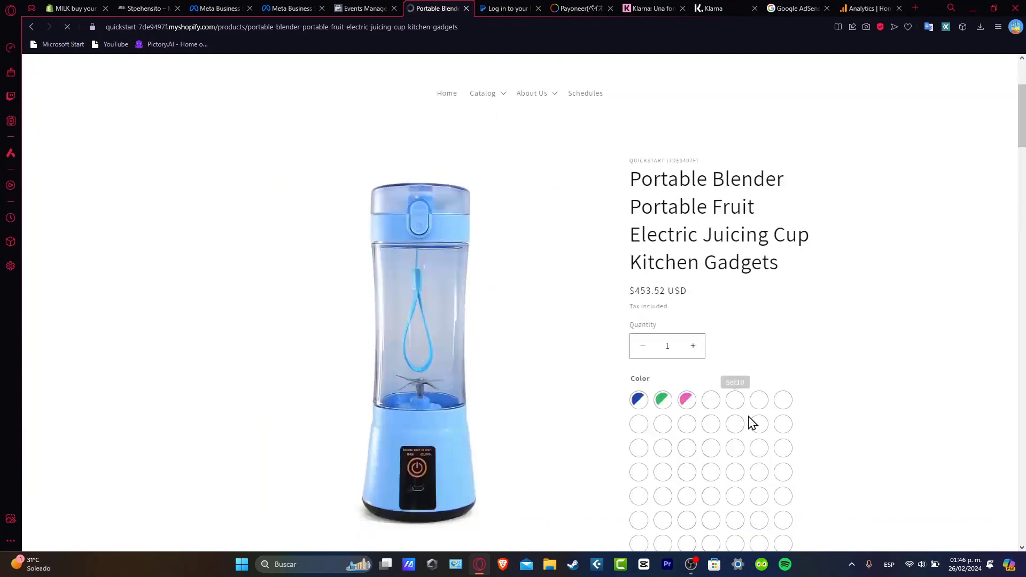
left_click(772, 382)
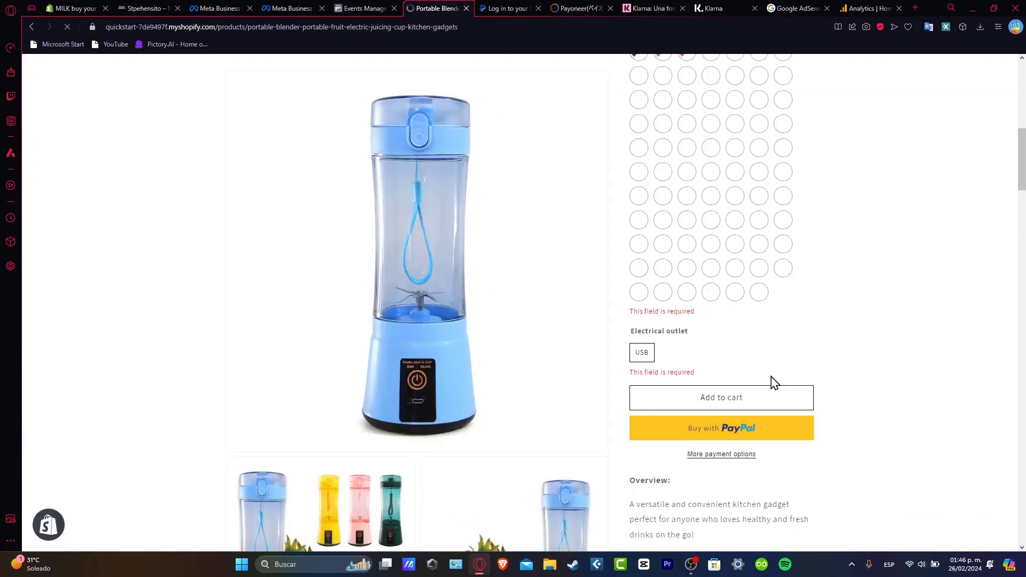
left_click(687, 291)
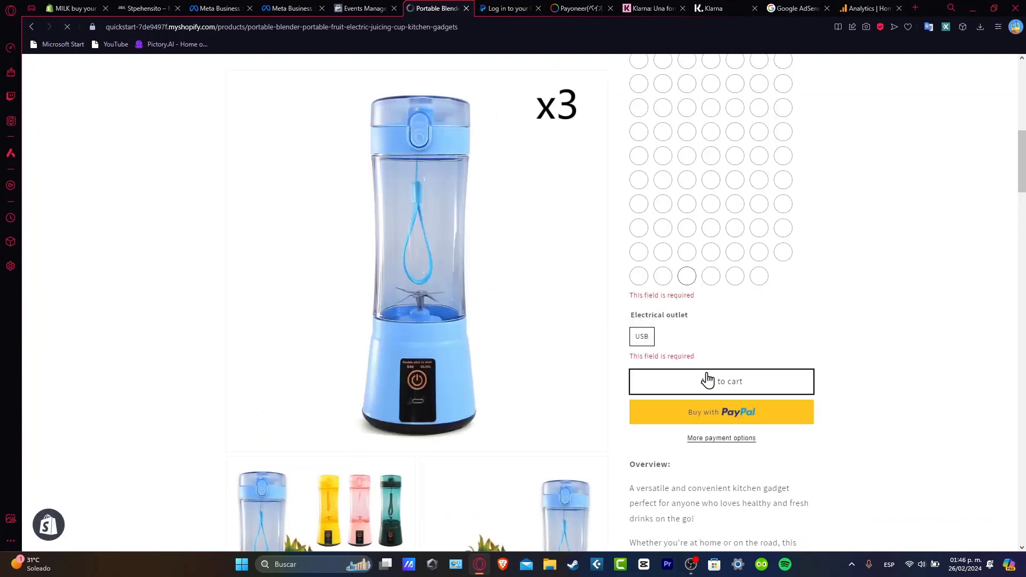
left_click(369, 8)
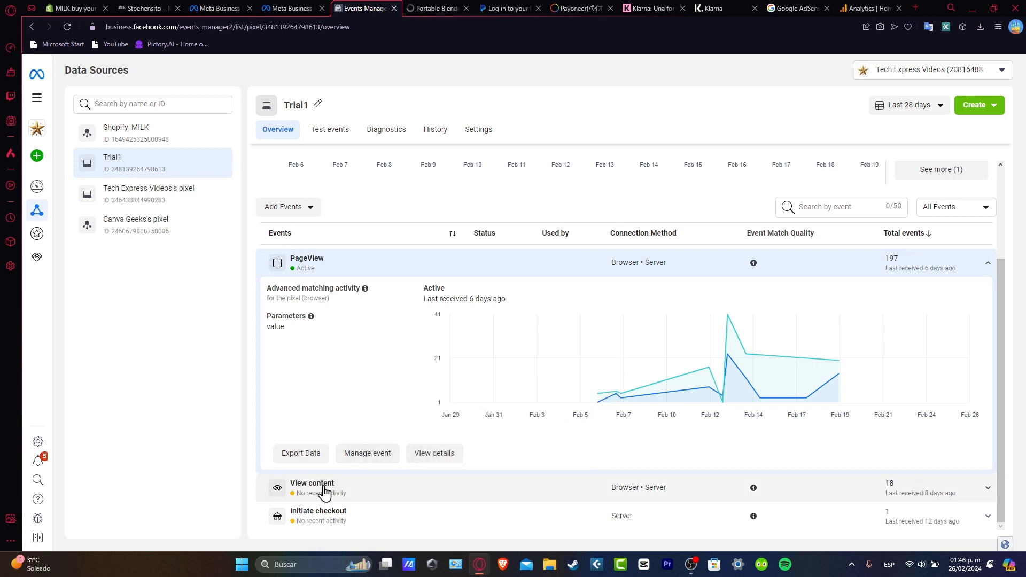
Expand Trial1's View content event to see its 18 events, last received 8 days ago
left_click(456, 503)
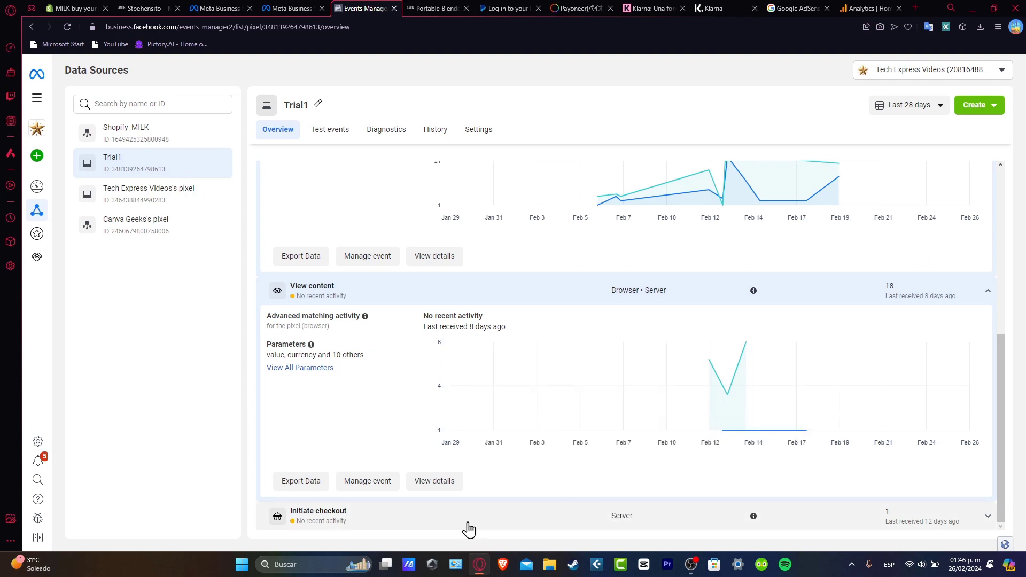
scroll(770, 337, "up", 6)
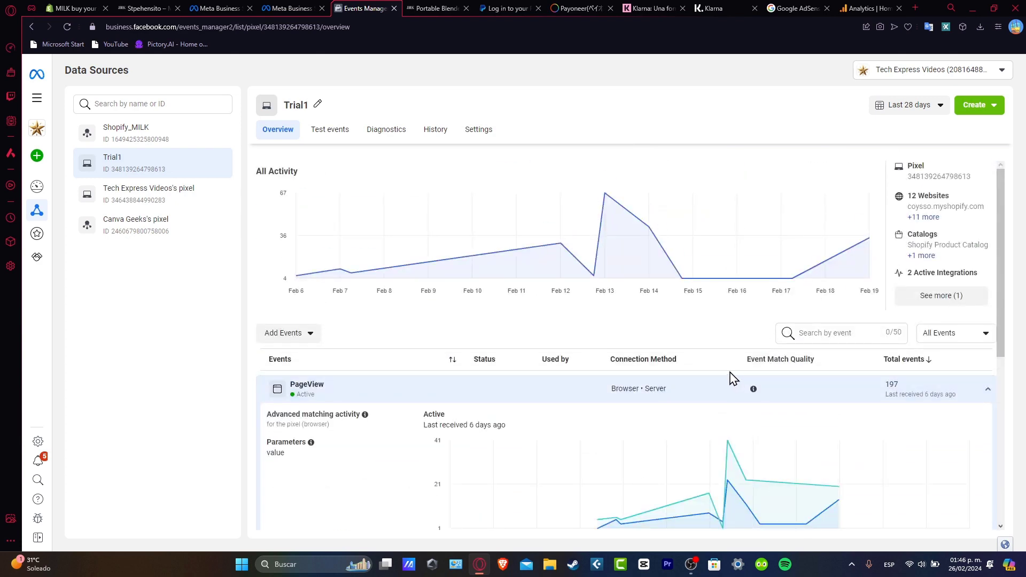
Open the Tech Express Videos pixel overview showing PageView 543 and View content 31
left_click(186, 213)
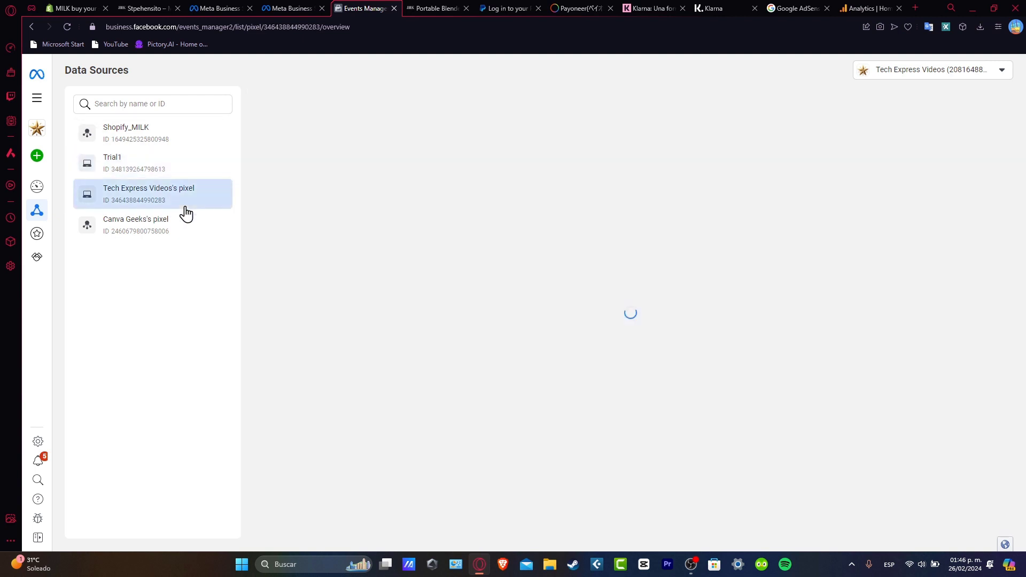
mouse_move(359, 249)
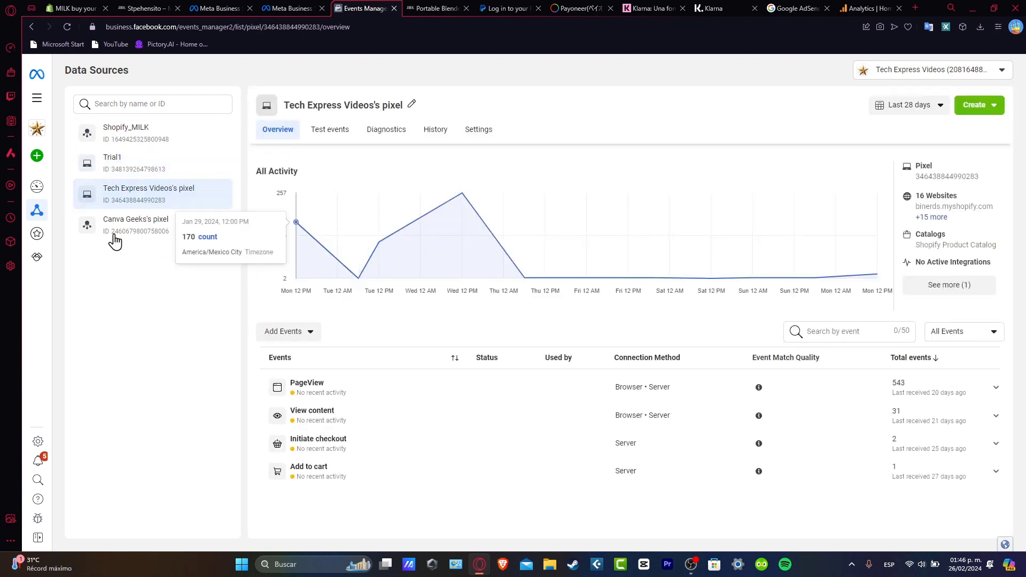
mouse_move(37, 212)
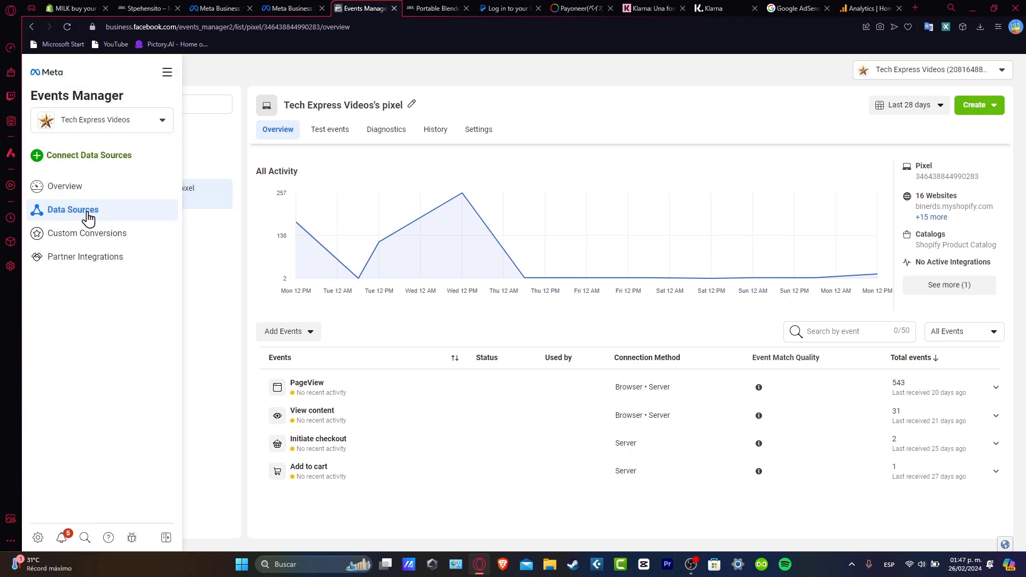